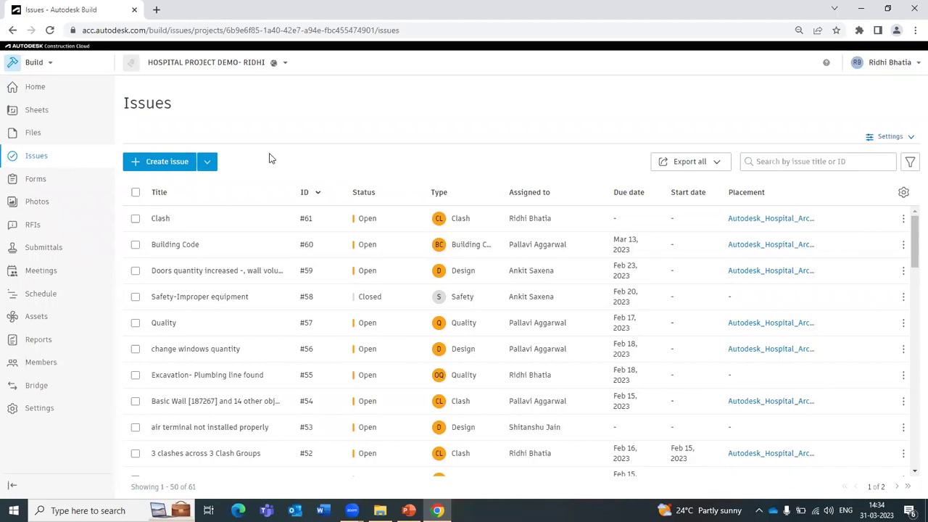
# Open the Issues settings and review the issue types under the Design category, plus the custom fields.
pyautogui.click(907, 138)
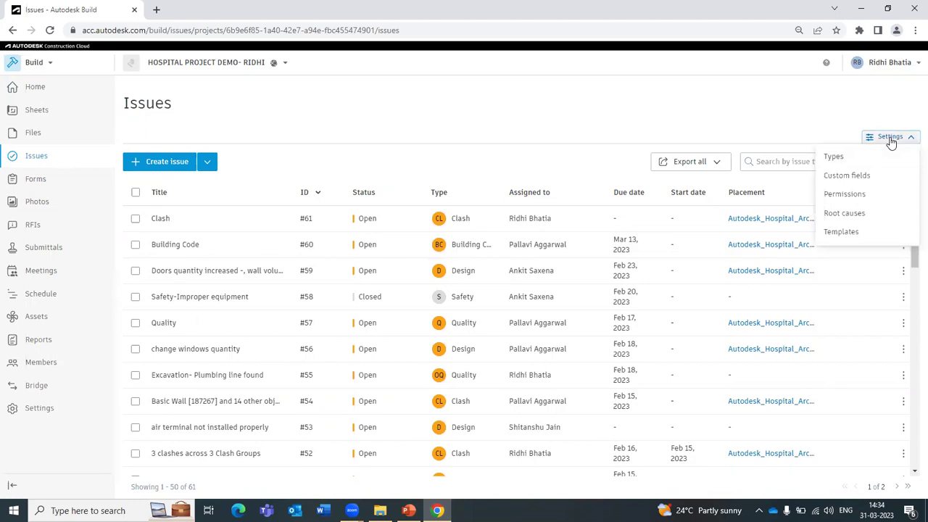
pyautogui.click(891, 137)
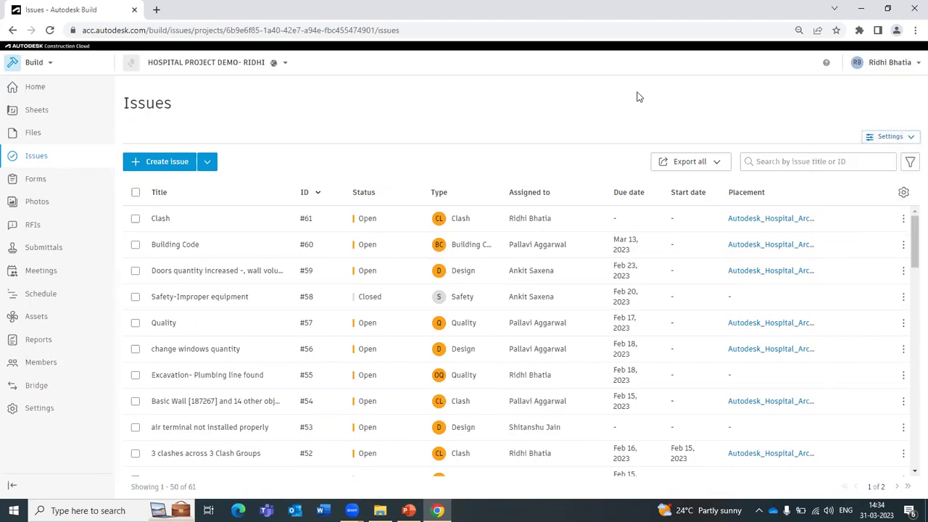
pyautogui.click(873, 137)
pyautogui.click(847, 158)
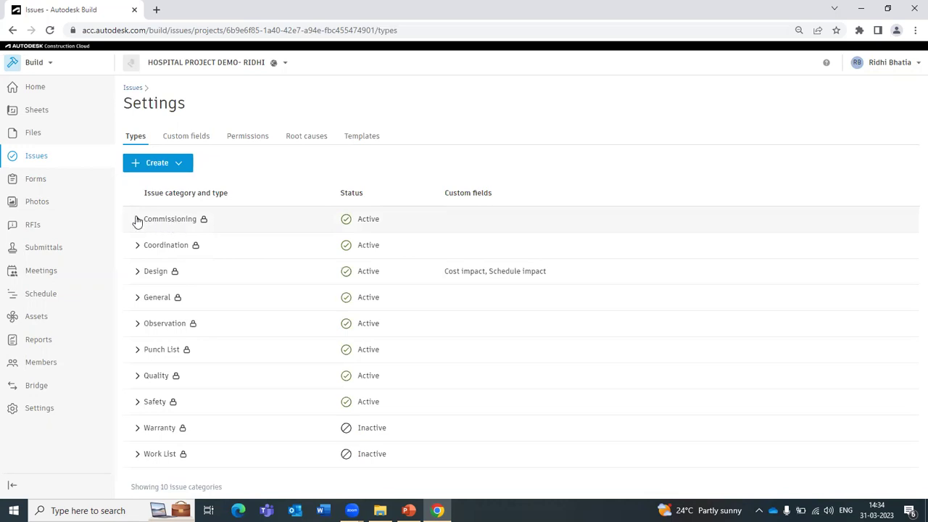
pyautogui.click(139, 274)
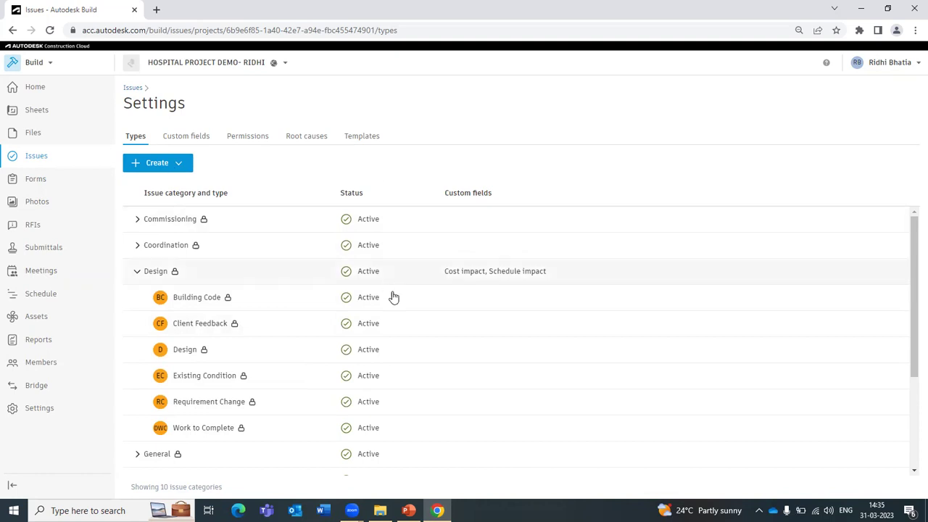
pyautogui.click(191, 139)
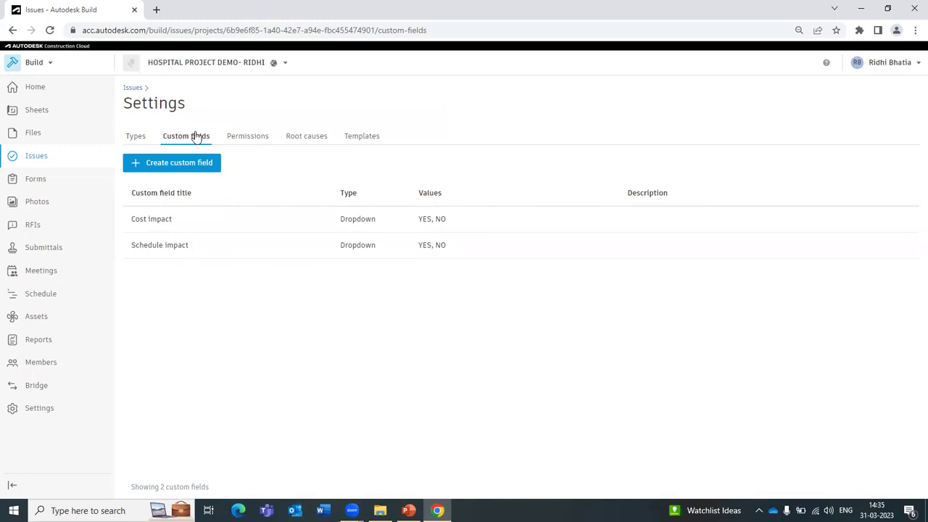
# Review the role permissions for issues and read the explanation of the permission tiers.
pyautogui.click(257, 140)
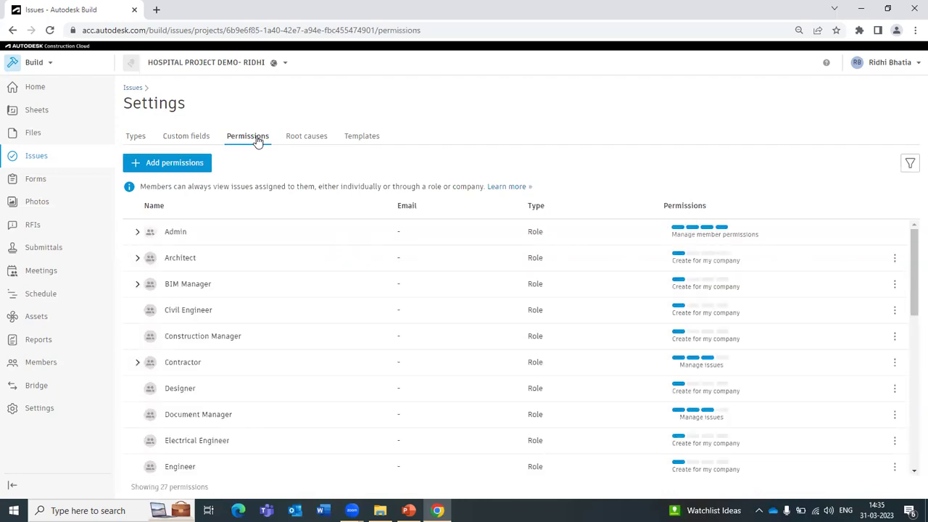
pyautogui.click(502, 189)
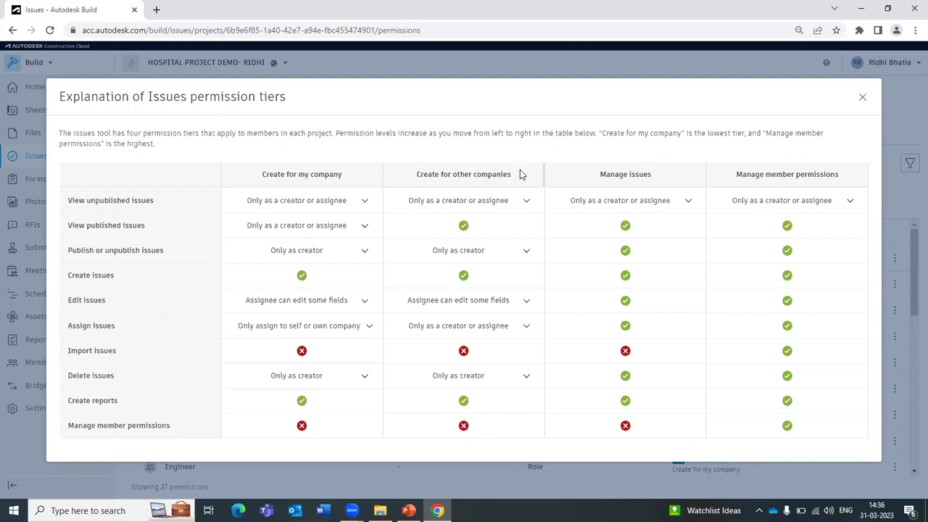
pyautogui.click(862, 97)
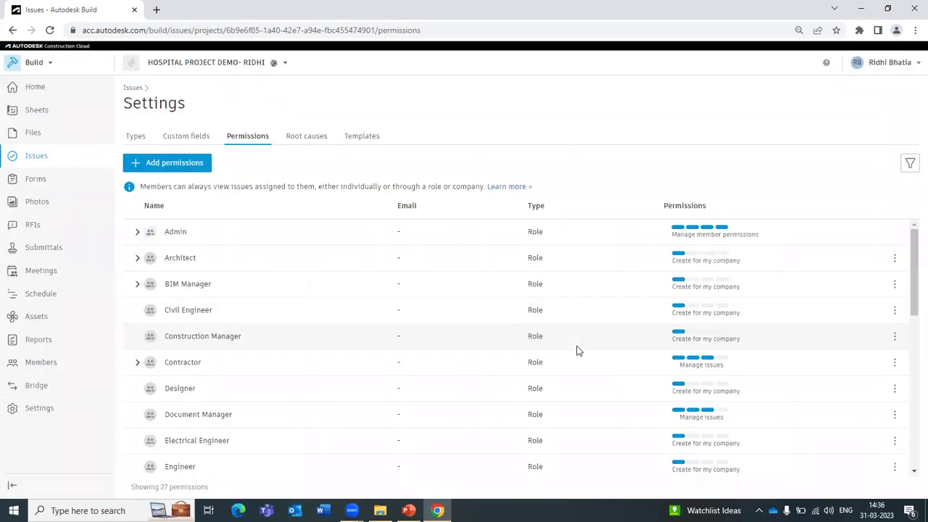
pyautogui.scroll(-2, 576, 348)
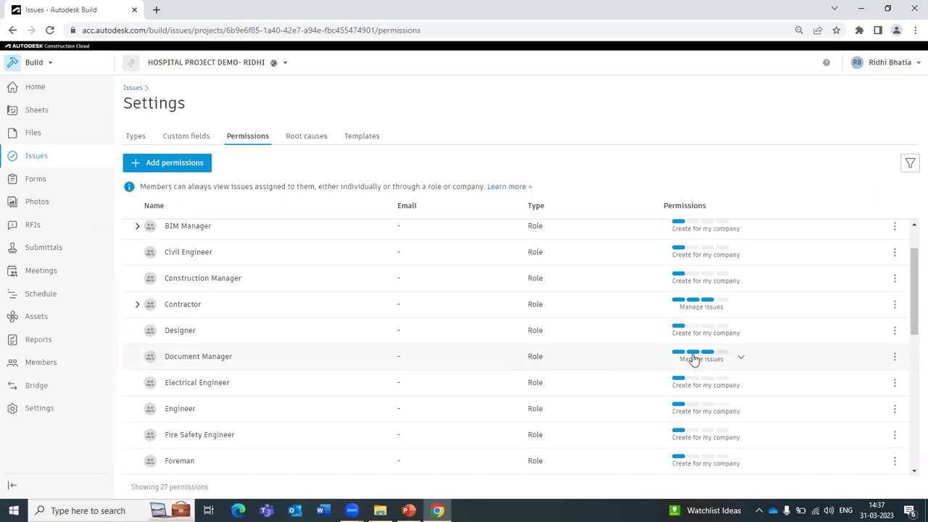
pyautogui.click(524, 191)
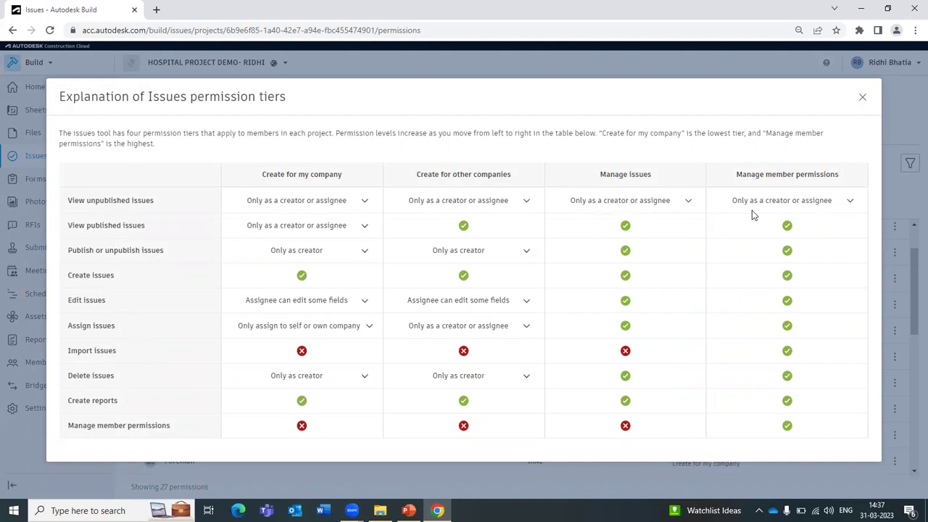
pyautogui.click(868, 98)
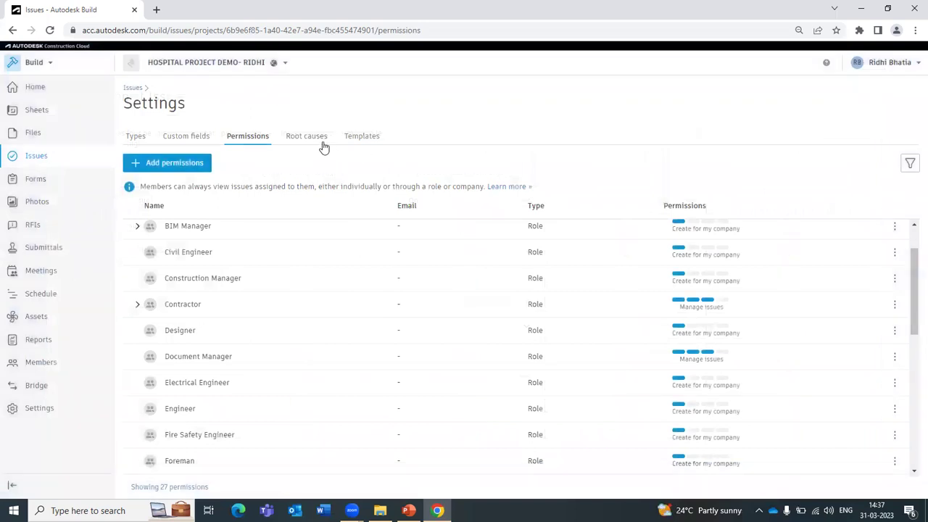
# In the root cause settings, expand the Design category and create a root cause category titled "Clash Arch vs mep".
pyautogui.click(324, 146)
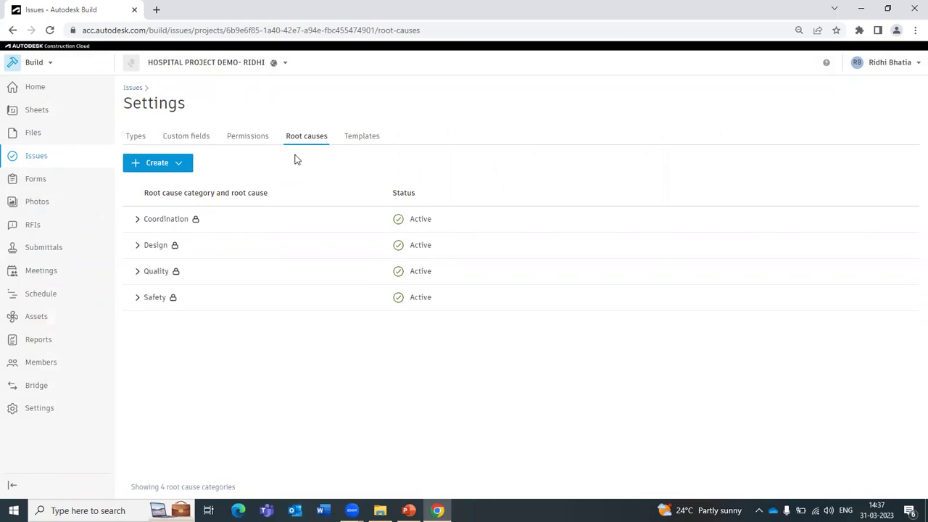
pyautogui.click(138, 245)
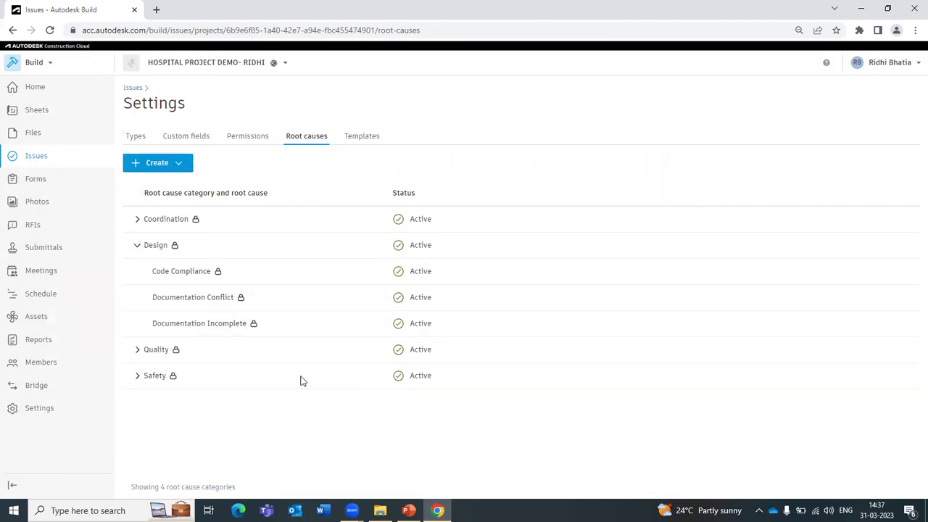
pyautogui.click(145, 166)
pyautogui.click(145, 187)
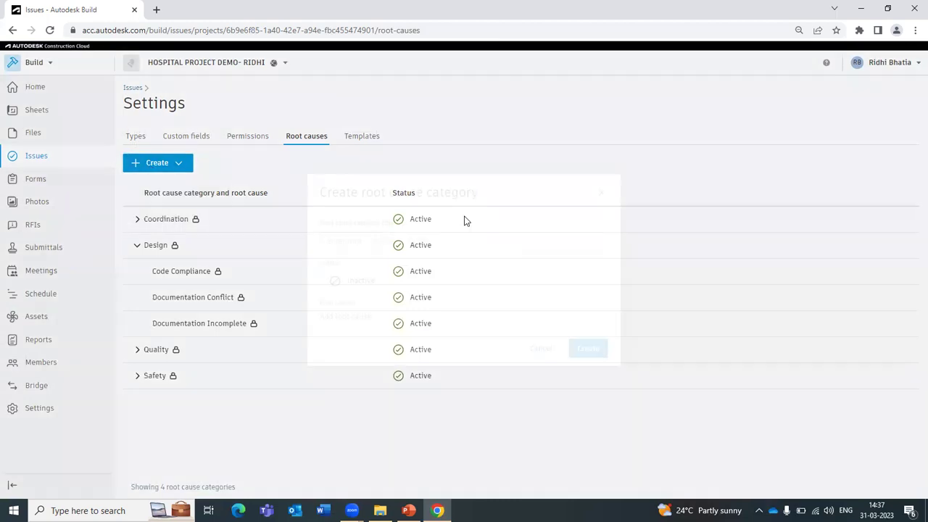
pyautogui.write('CLas')
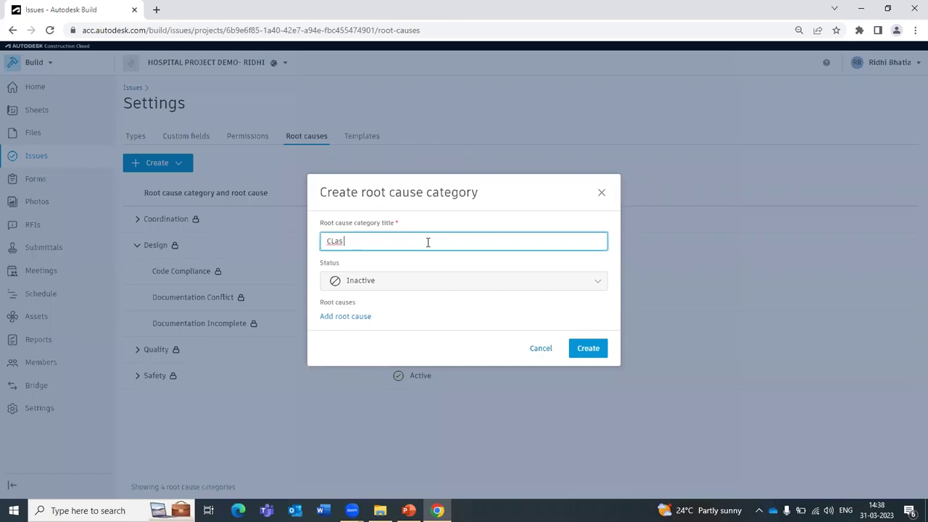
pyautogui.press('BackSpace')
pyautogui.press('BackSpace')
pyautogui.write('lash Arch vs mep')
pyautogui.click(574, 353)
pyautogui.click(549, 313)
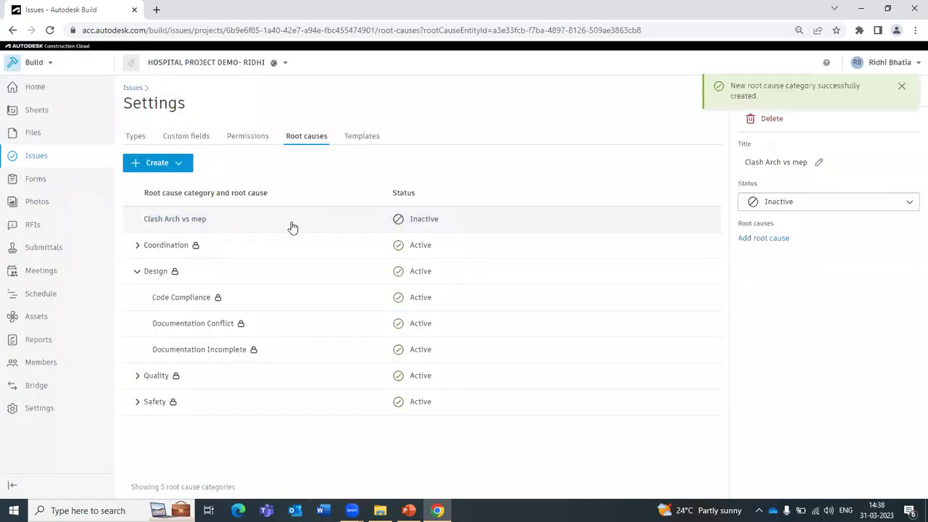
# Examine the fields of the "Design - work to complete" issue template, including its watchers, and close it.
pyautogui.click(366, 141)
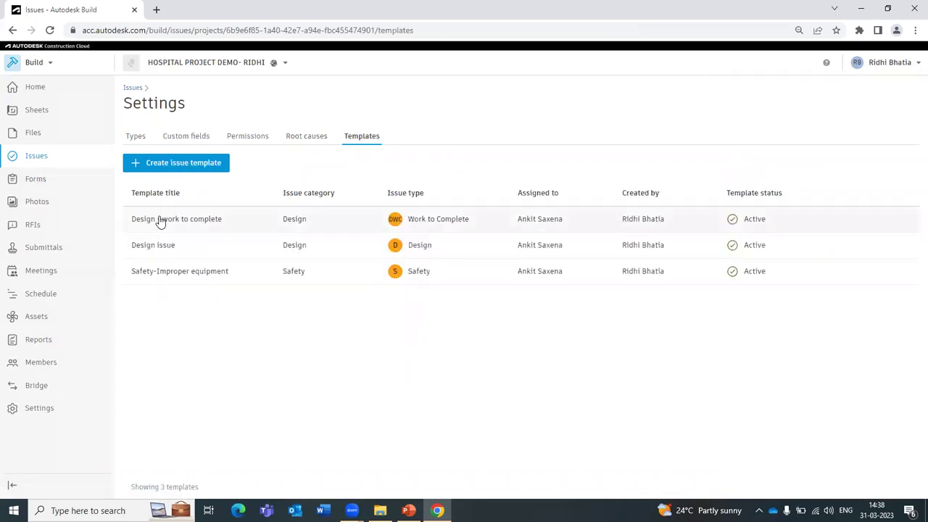
pyautogui.click(183, 218)
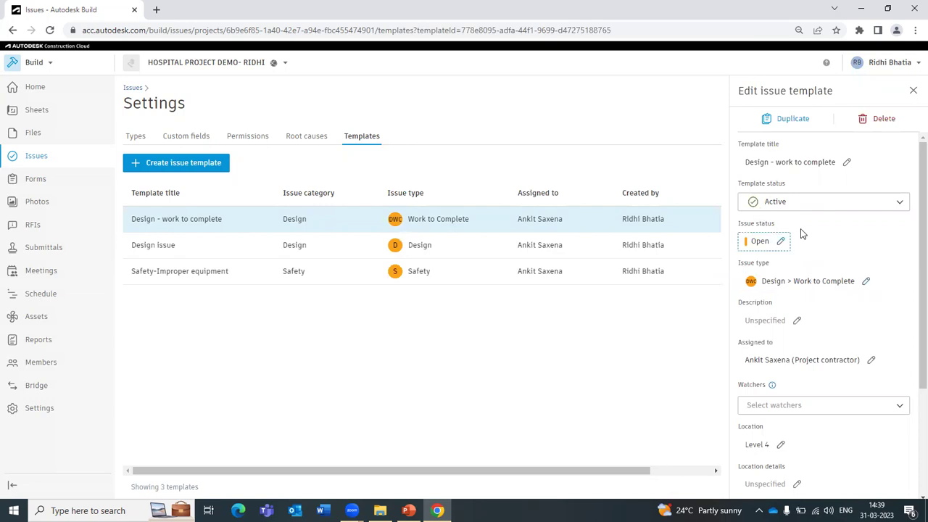
pyautogui.scroll(-1, 794, 271)
pyautogui.scroll(1, 815, 201)
pyautogui.scroll(-1, 754, 267)
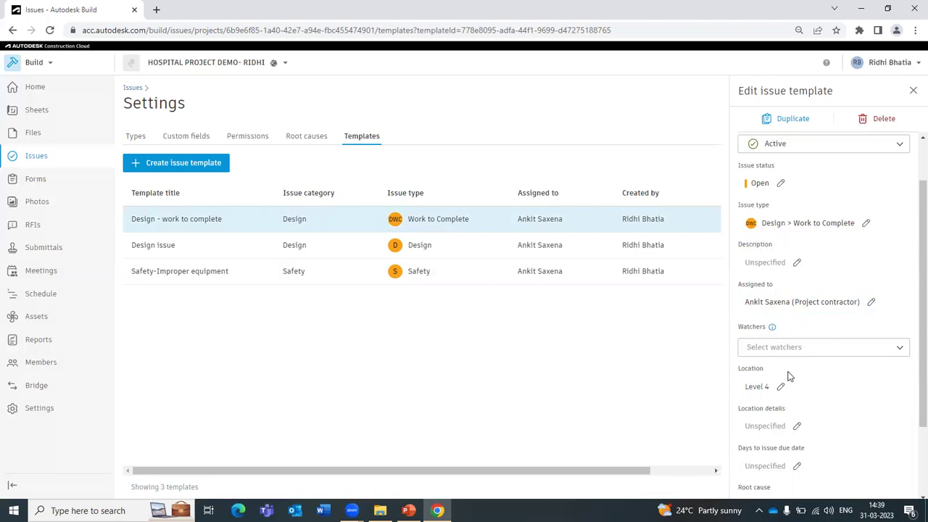
pyautogui.scroll(-1, 788, 372)
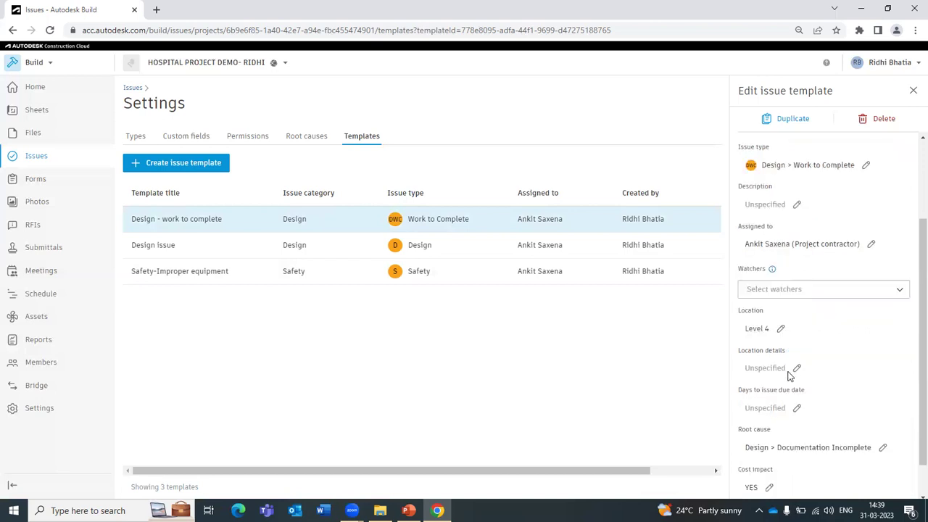
pyautogui.click(877, 290)
pyautogui.click(900, 289)
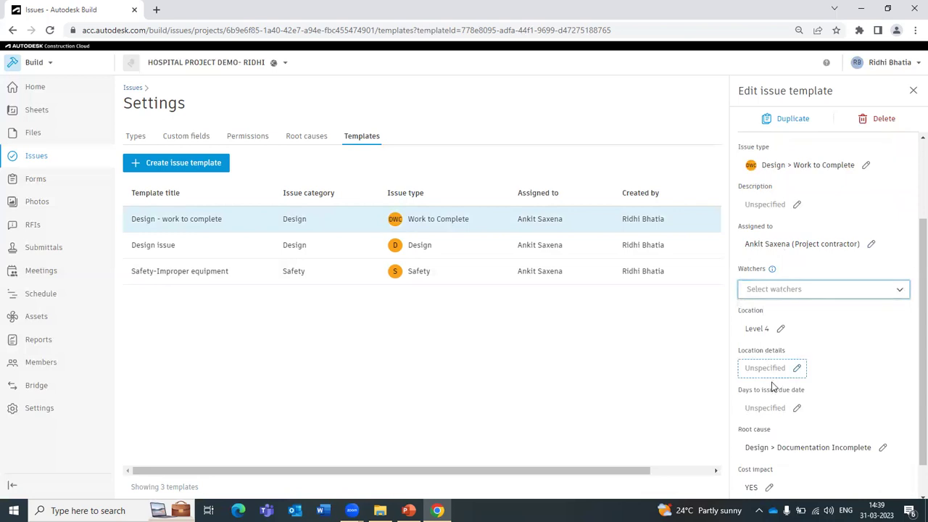
pyautogui.scroll(-1, 772, 386)
pyautogui.scroll(3, 786, 362)
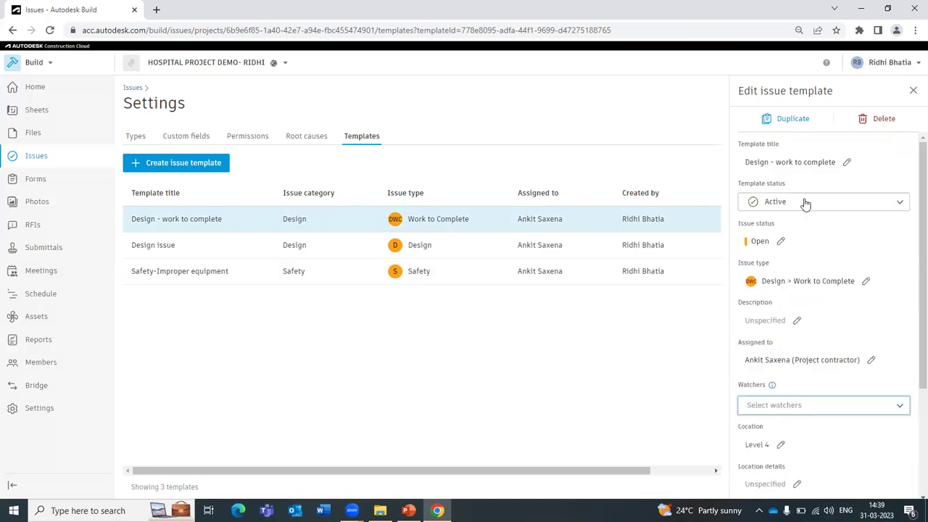
pyautogui.click(914, 92)
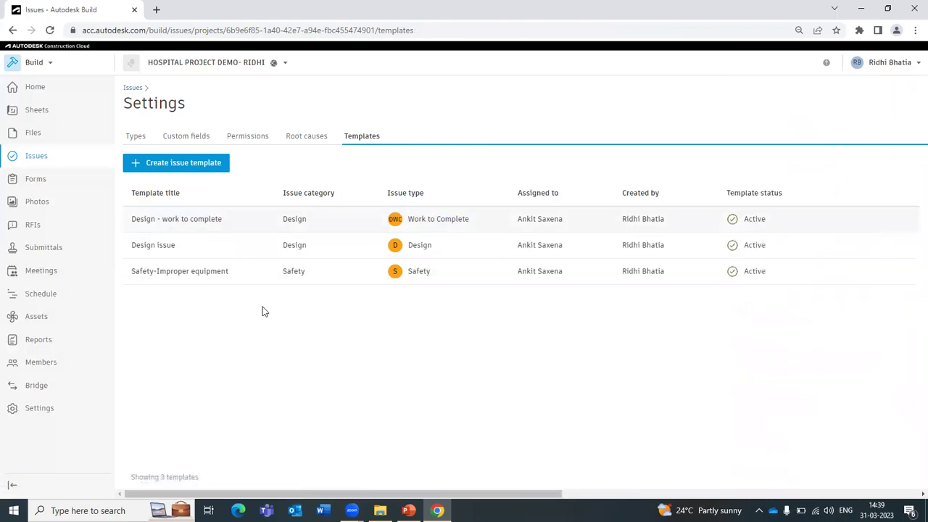
# Return to the issues list, start a new issue and look through the available templates without choosing one.
pyautogui.click(132, 88)
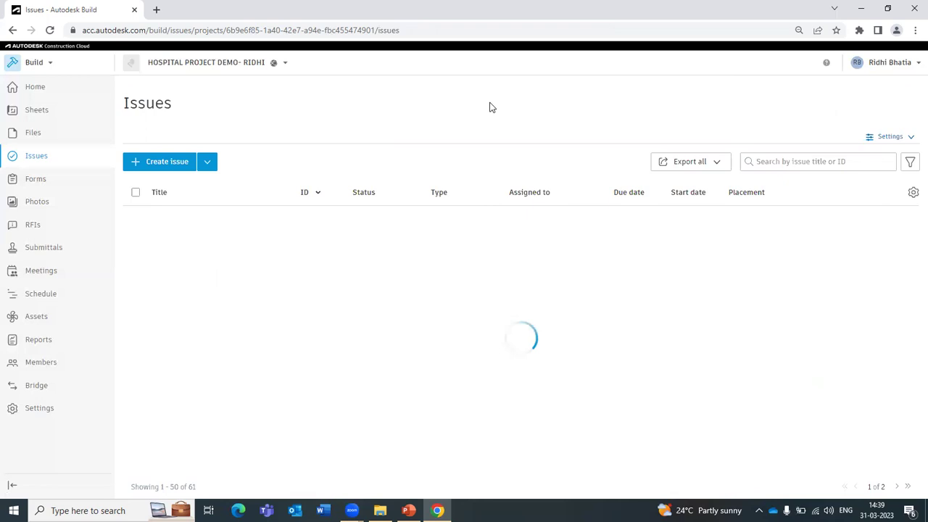
pyautogui.click(145, 163)
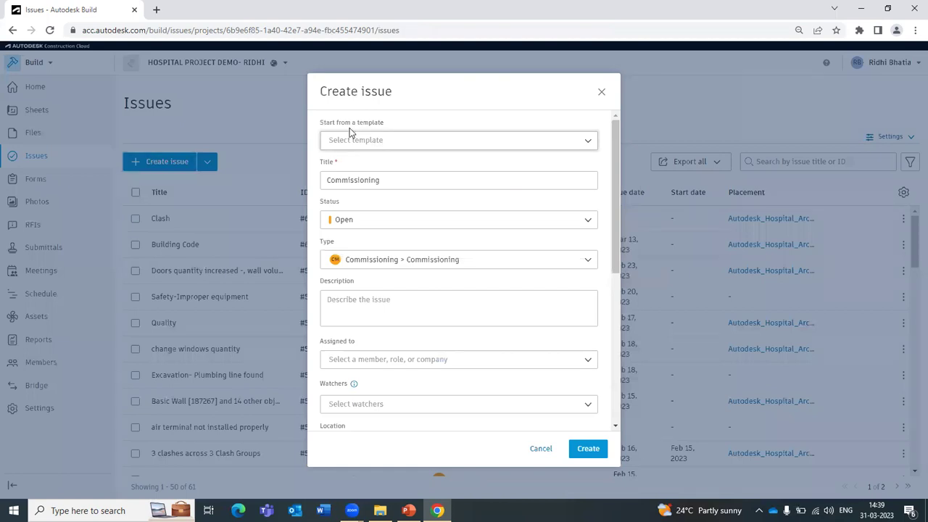
pyautogui.click(383, 125)
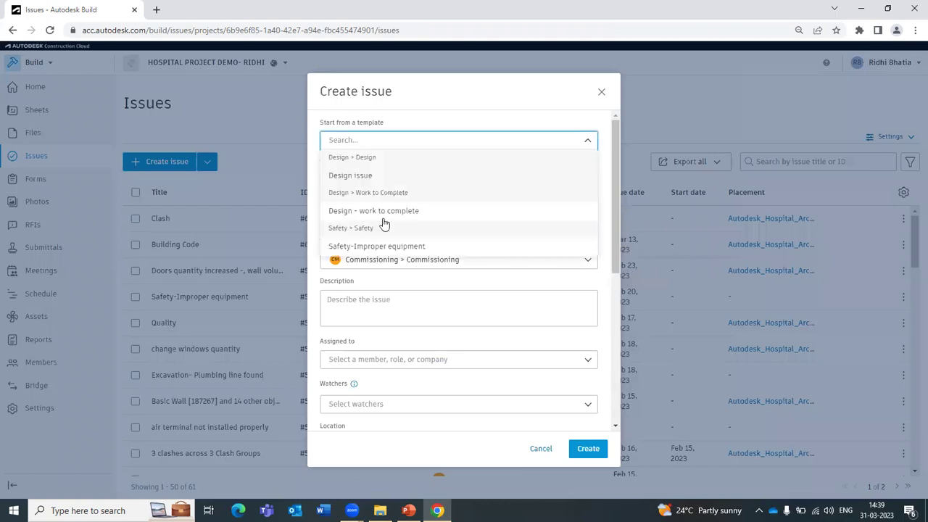
pyautogui.click(592, 142)
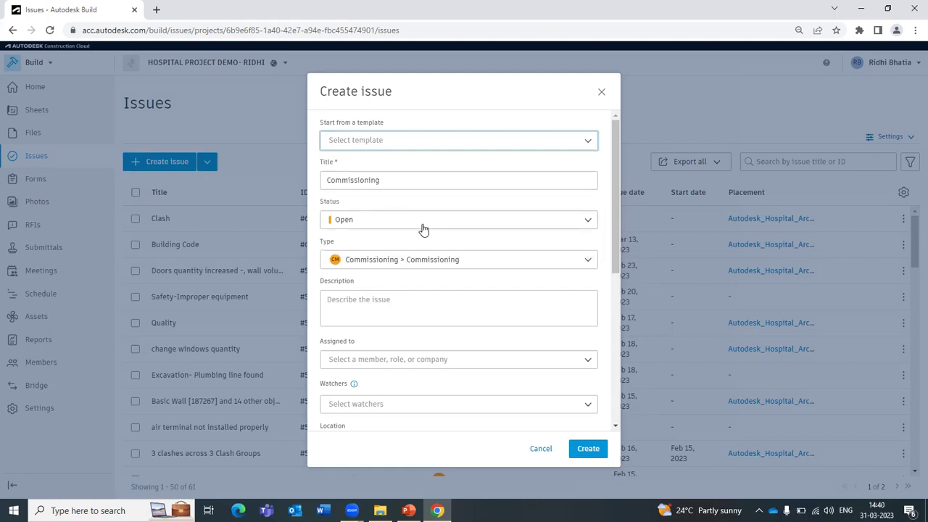
# Examine the status and assignee options for the new Commissioning issue.
pyautogui.scroll(-1, 507, 195)
pyautogui.click(561, 171)
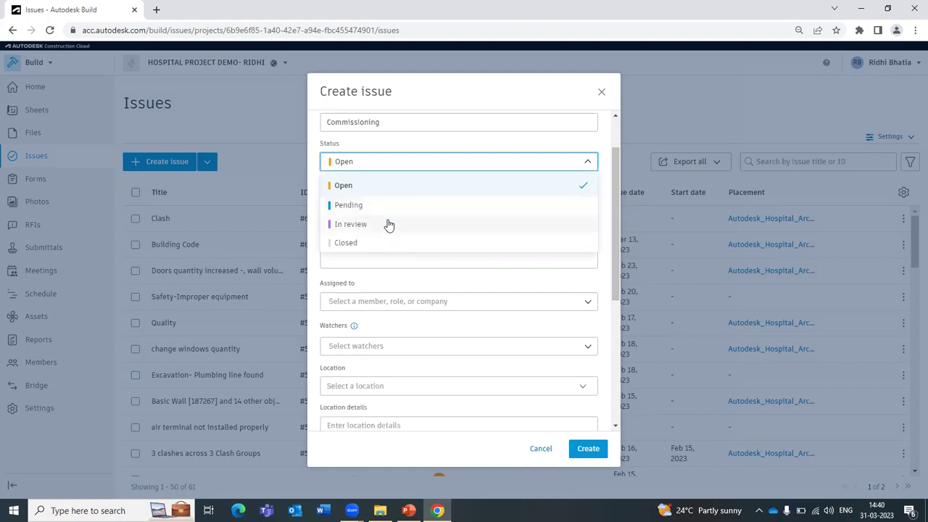
pyautogui.click(584, 169)
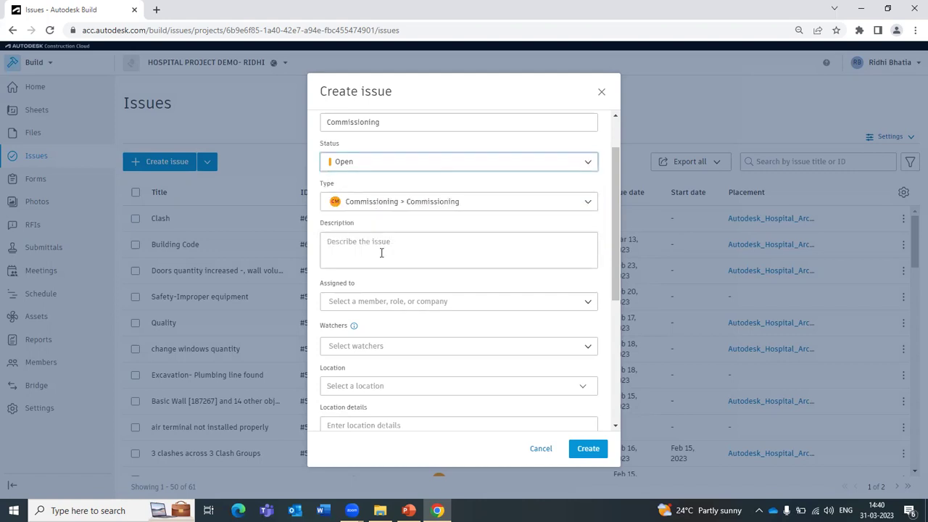
pyautogui.scroll(-1, 395, 265)
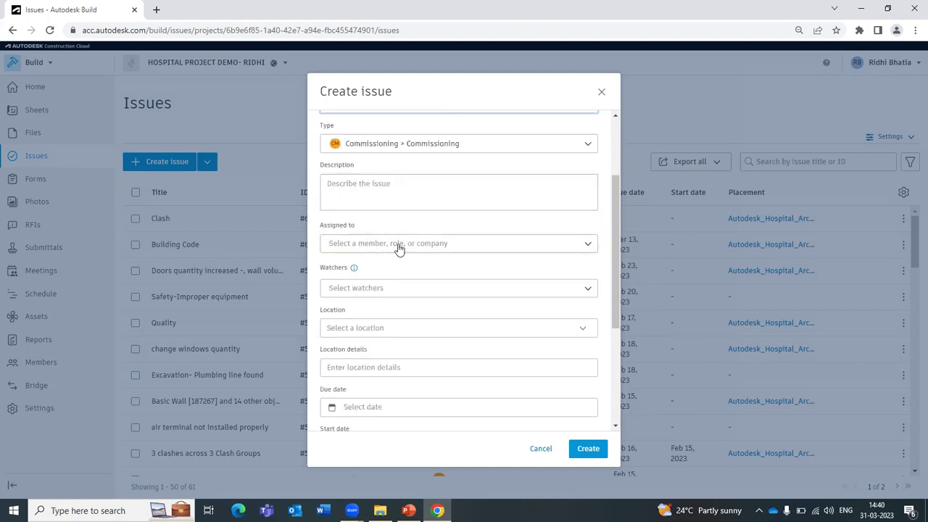
pyautogui.click(398, 243)
pyautogui.click(587, 245)
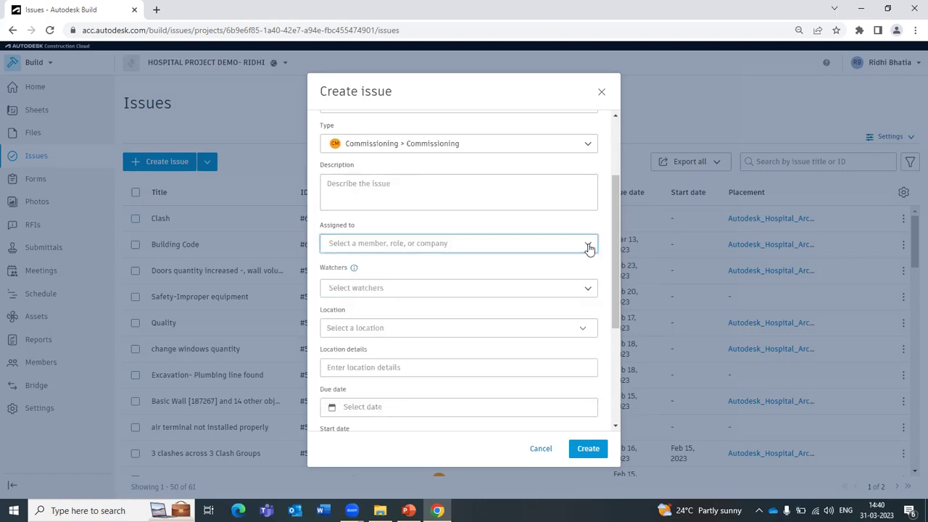
# Set the new issue's due date to April 3, 2023.
pyautogui.scroll(-2, 587, 245)
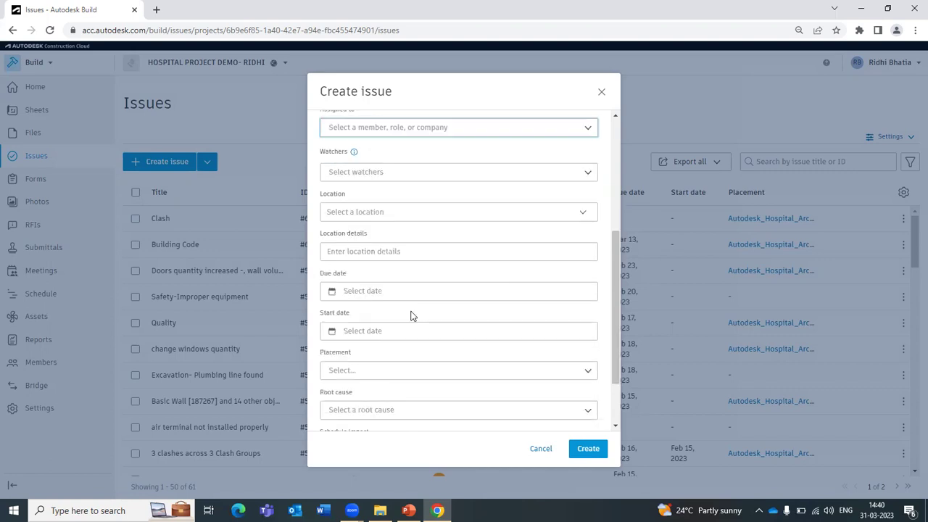
pyautogui.click(371, 293)
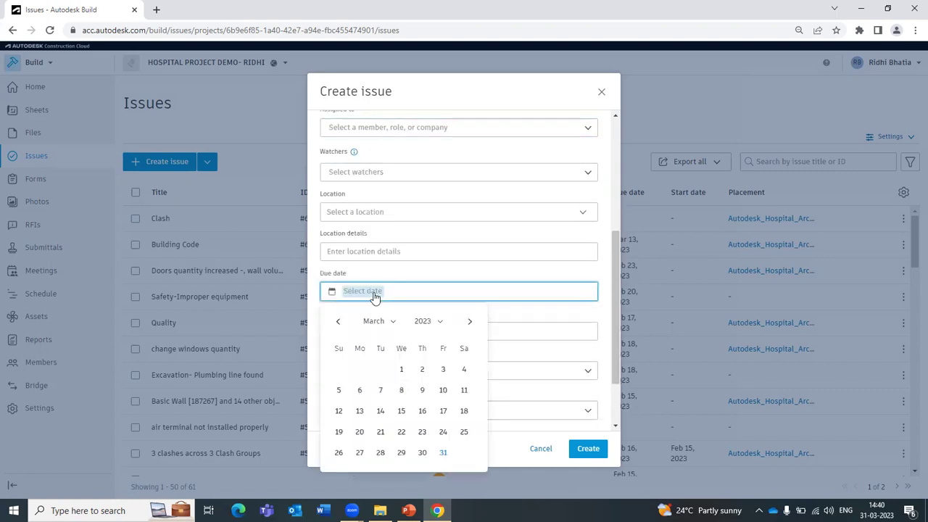
pyautogui.click(470, 323)
pyautogui.click(359, 392)
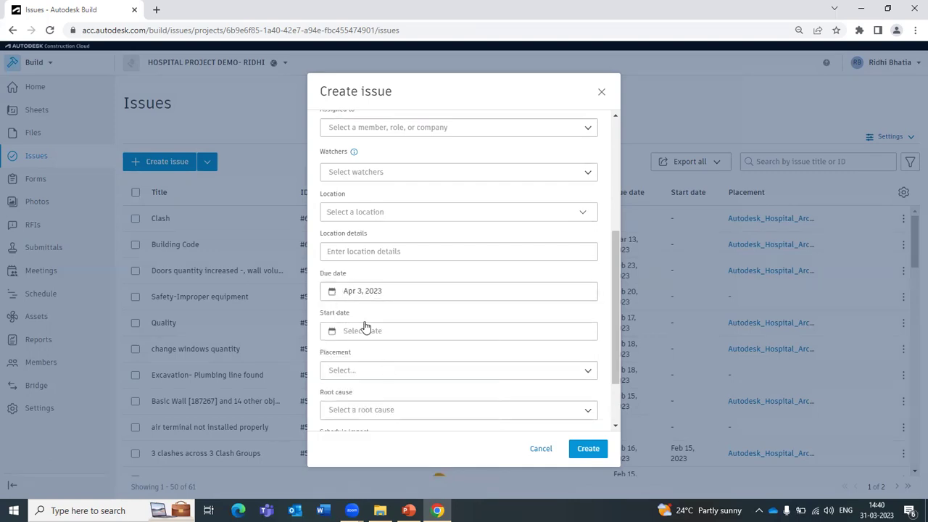
pyautogui.scroll(-1, 366, 328)
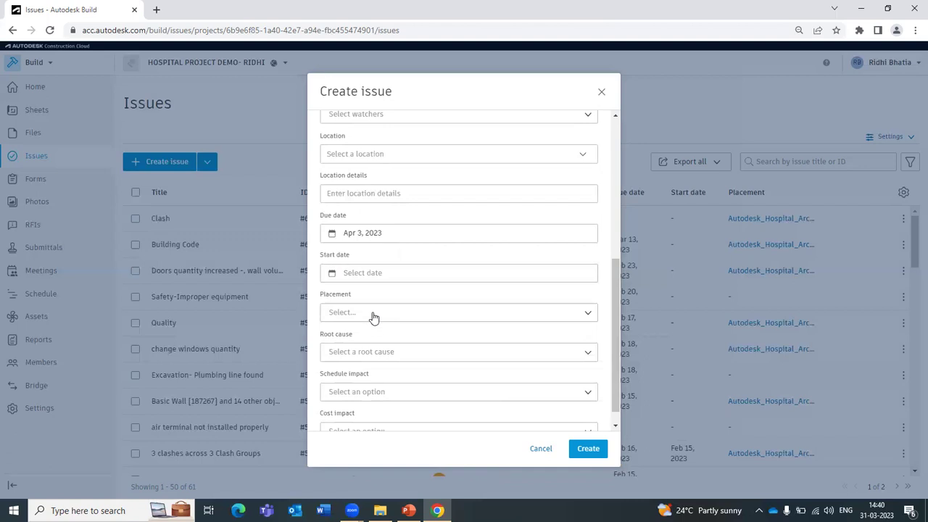
# Examine the placement, schedule impact and cost impact options for the Commissioning issue without choosing any.
pyautogui.click(373, 322)
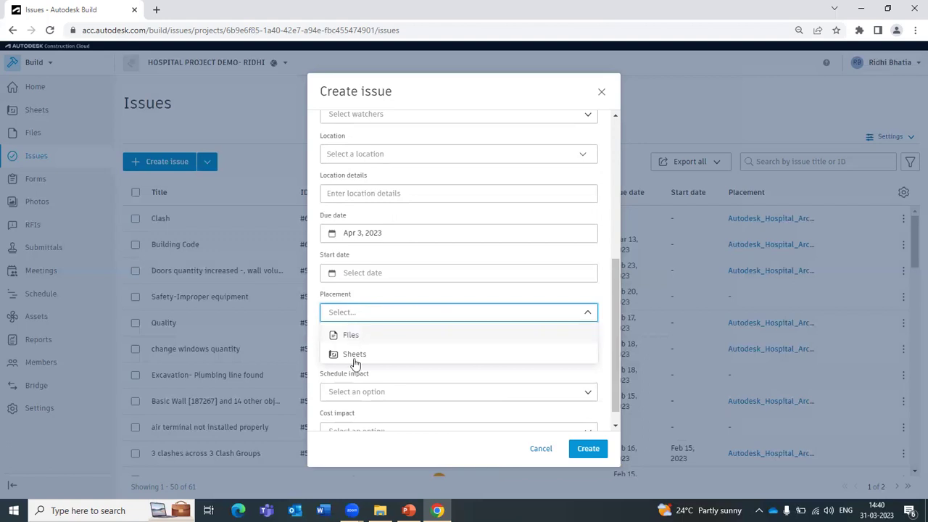
pyautogui.click(429, 315)
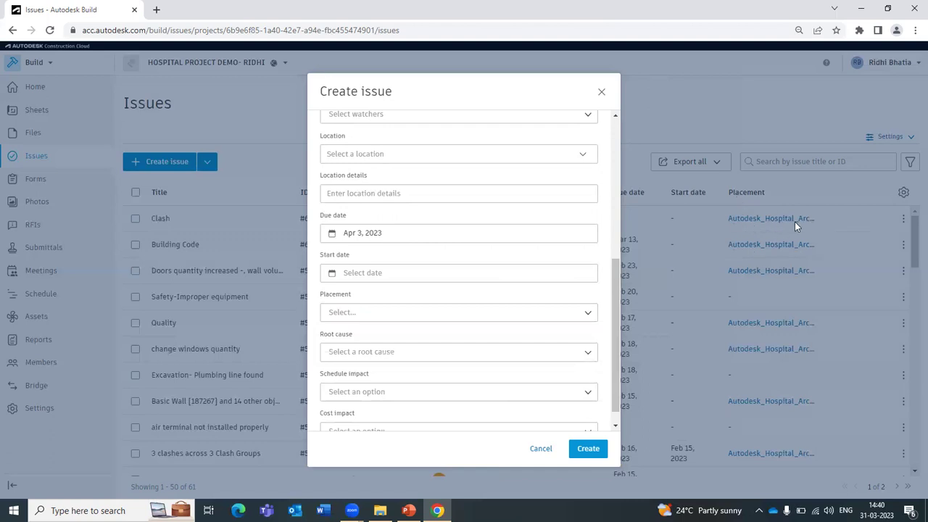
pyautogui.scroll(-1, 406, 345)
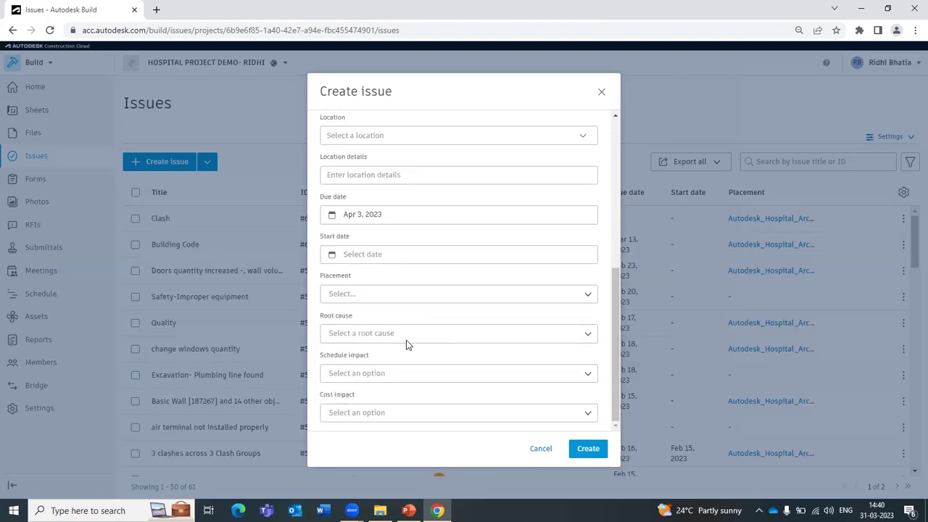
pyautogui.click(369, 376)
pyautogui.click(369, 375)
pyautogui.click(365, 418)
pyautogui.click(383, 419)
# Create the Commissioning issue and return to the issues list.
pyautogui.click(589, 450)
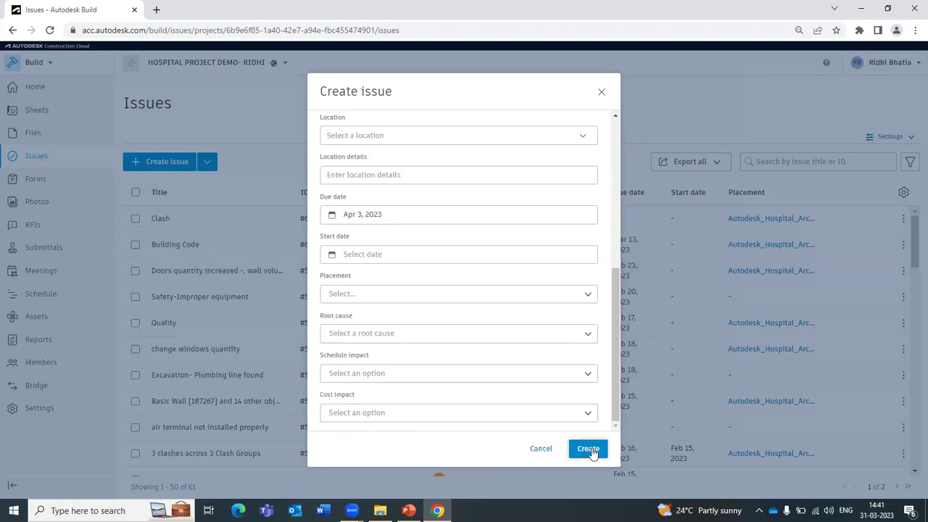
pyautogui.click(603, 97)
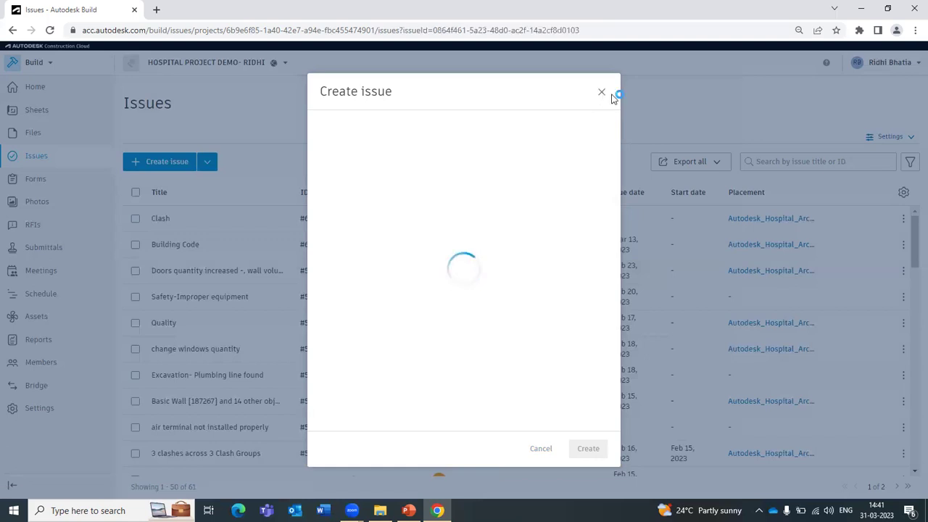
pyautogui.click(540, 299)
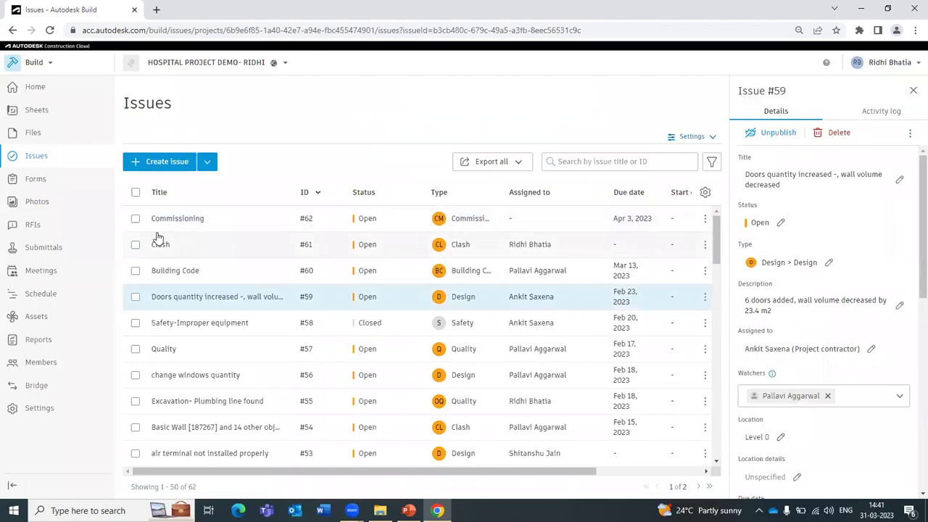
# Open the Autodesk_Hospital_Architectural.rvt model from the project files, in the 2. Model folder under the detailed stage's 3.1 Work in progress folder.
pyautogui.click(42, 134)
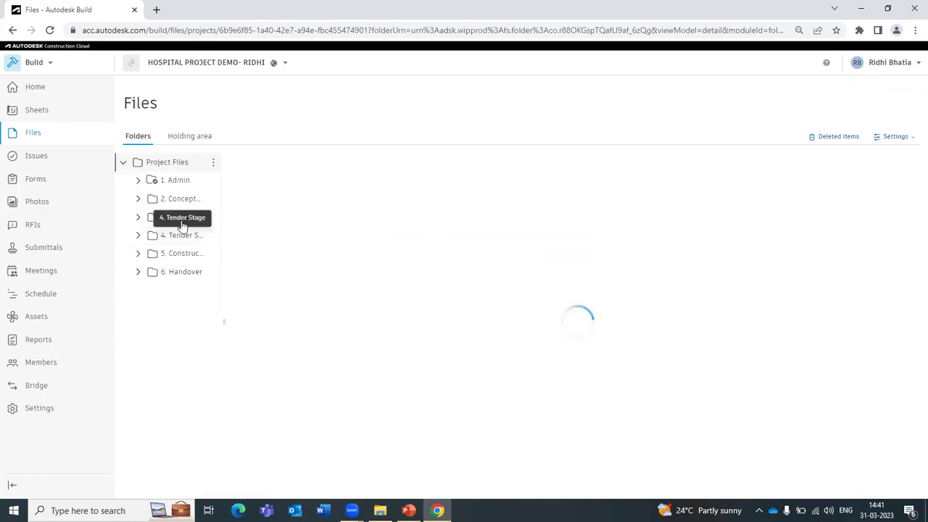
pyautogui.click(294, 269)
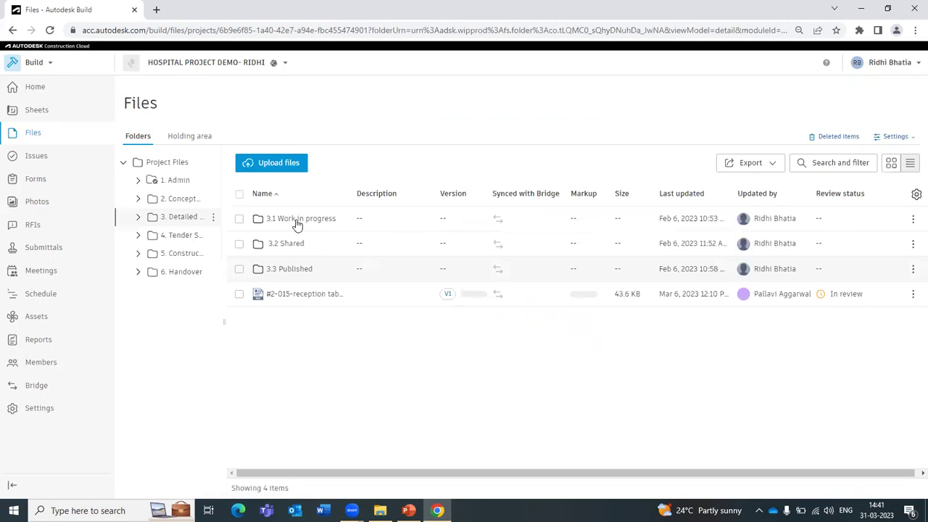
pyautogui.click(296, 221)
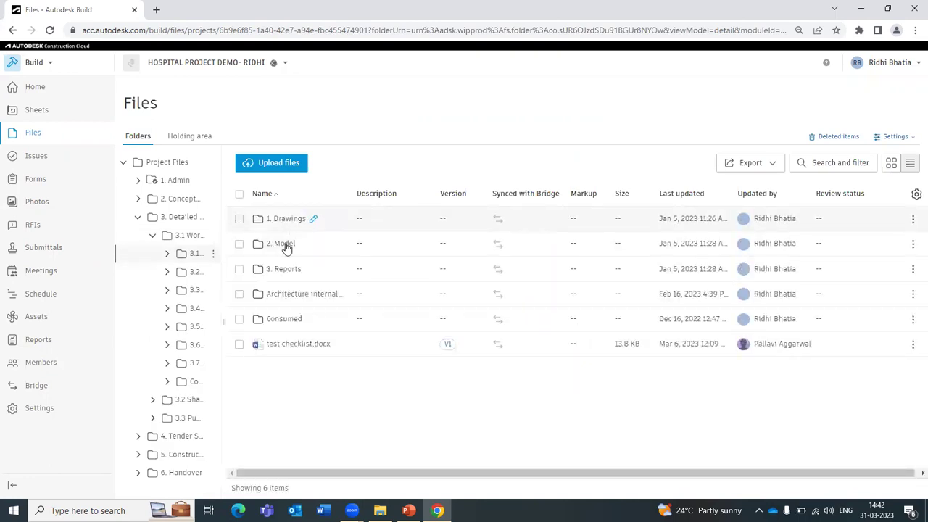
pyautogui.click(285, 244)
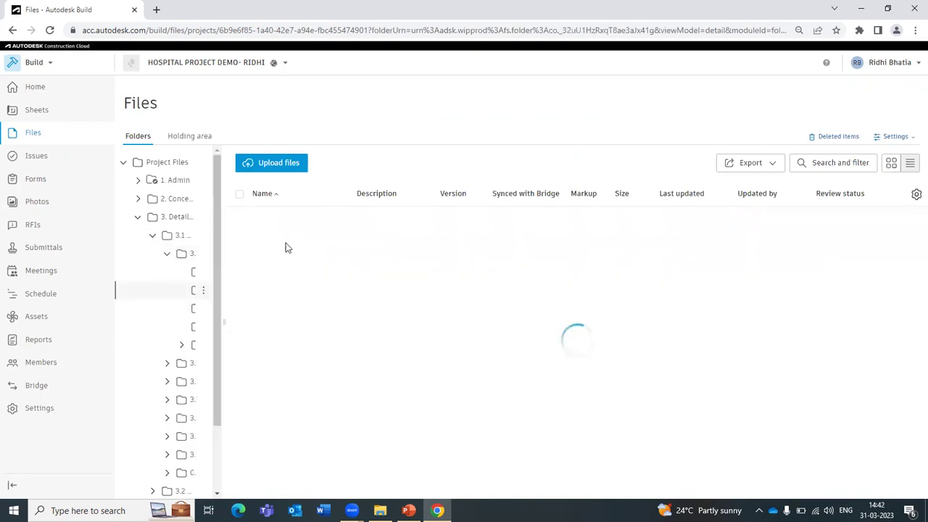
pyautogui.click(286, 224)
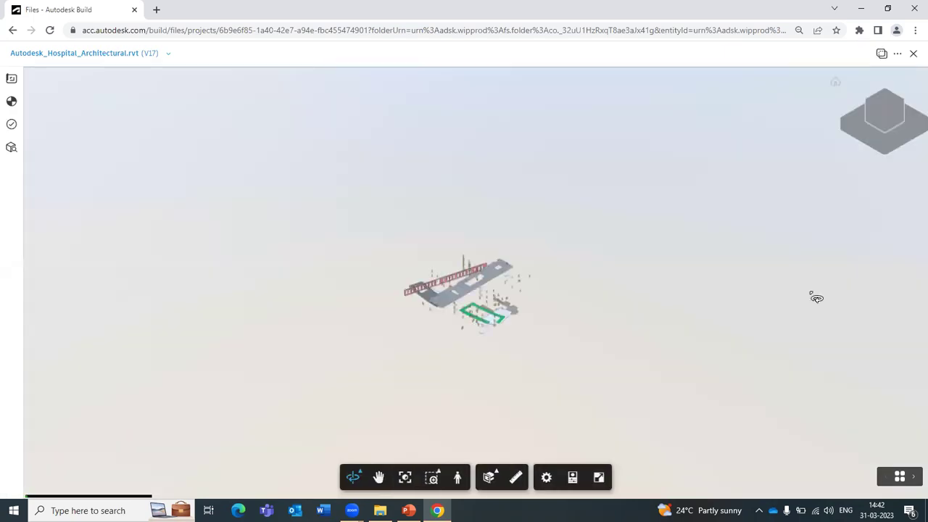
# Place a Building Code issue on the red facade beside the entrance canopy and open its details.
pyautogui.click(12, 125)
pyautogui.click(910, 299)
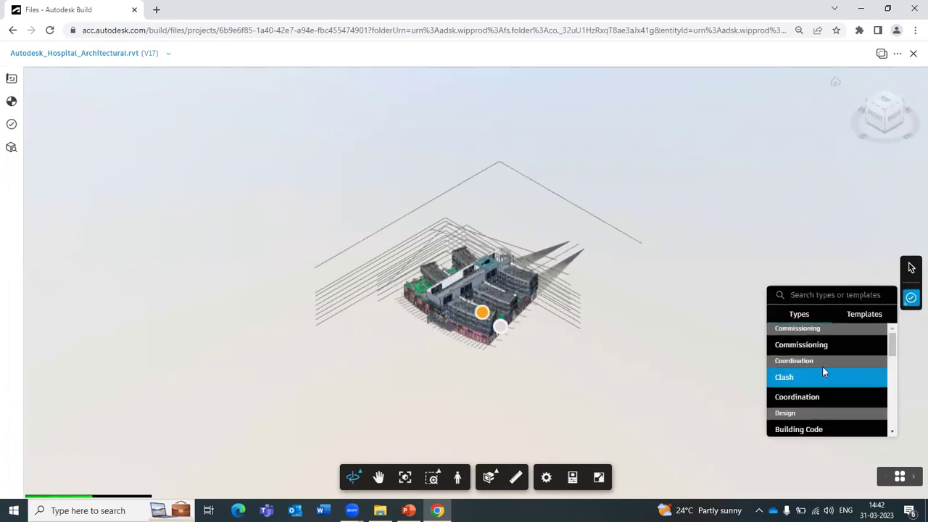
pyautogui.scroll(-1, 819, 410)
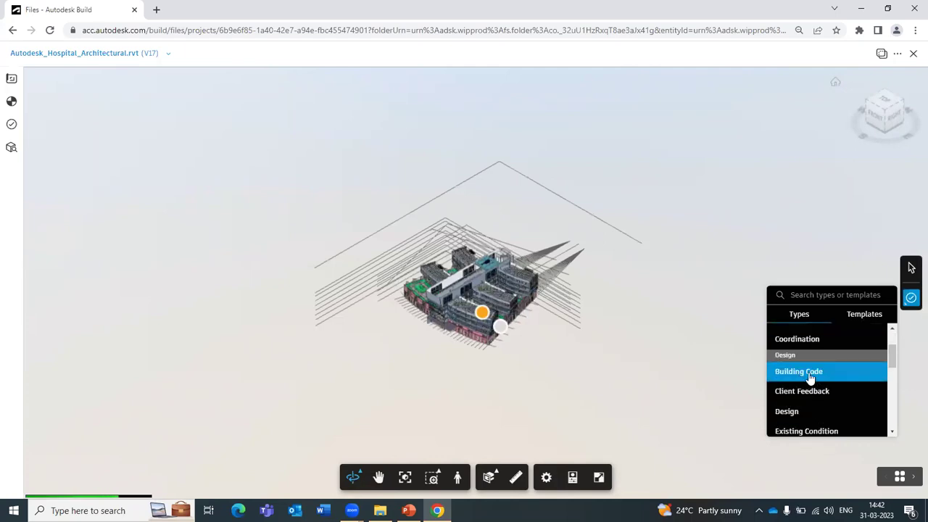
pyautogui.click(810, 376)
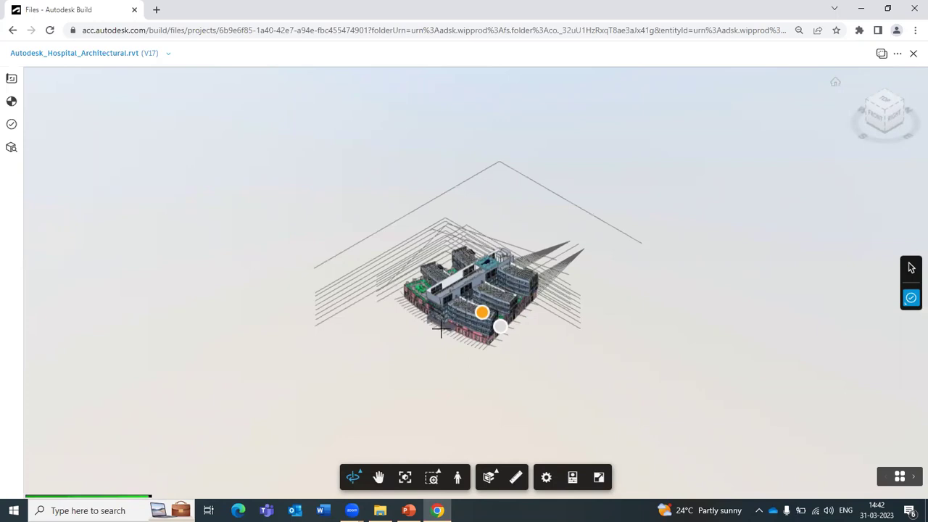
pyautogui.scroll(5, 443, 326)
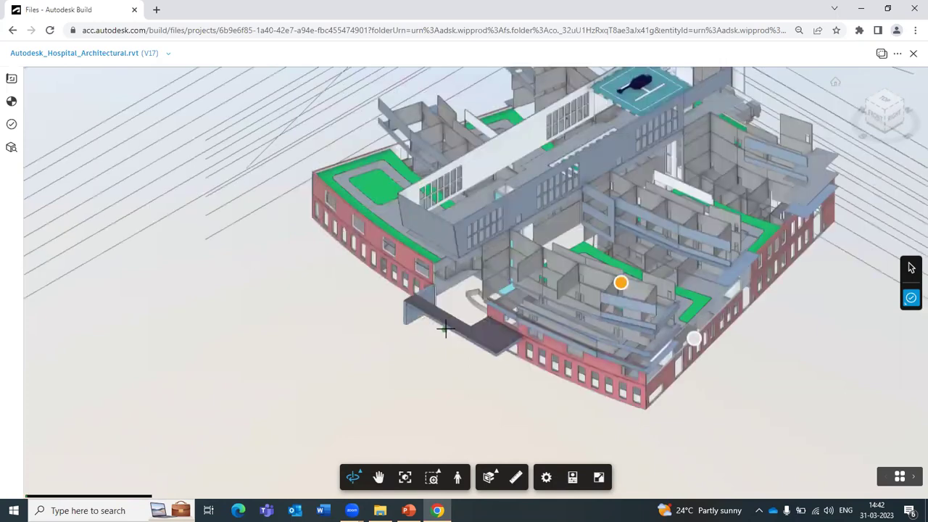
pyautogui.scroll(2, 445, 328)
pyautogui.scroll(2, 565, 358)
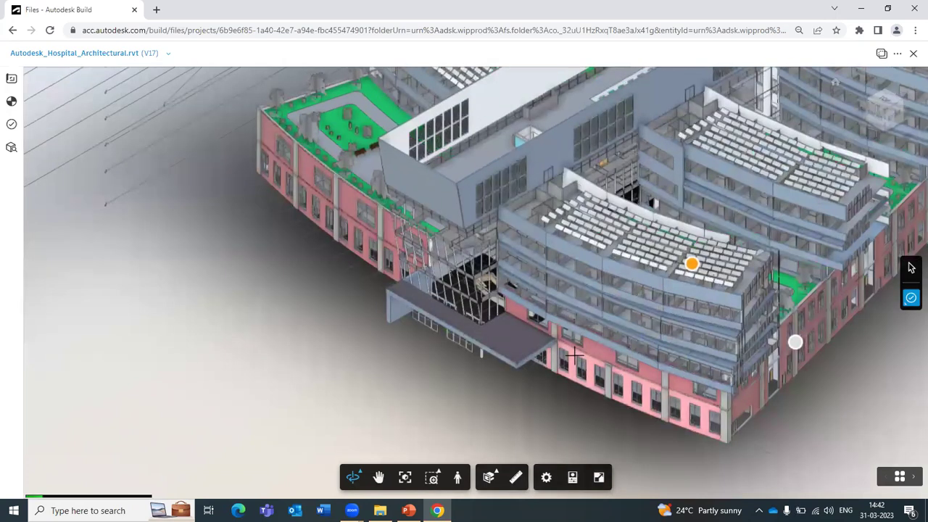
pyautogui.click(574, 353)
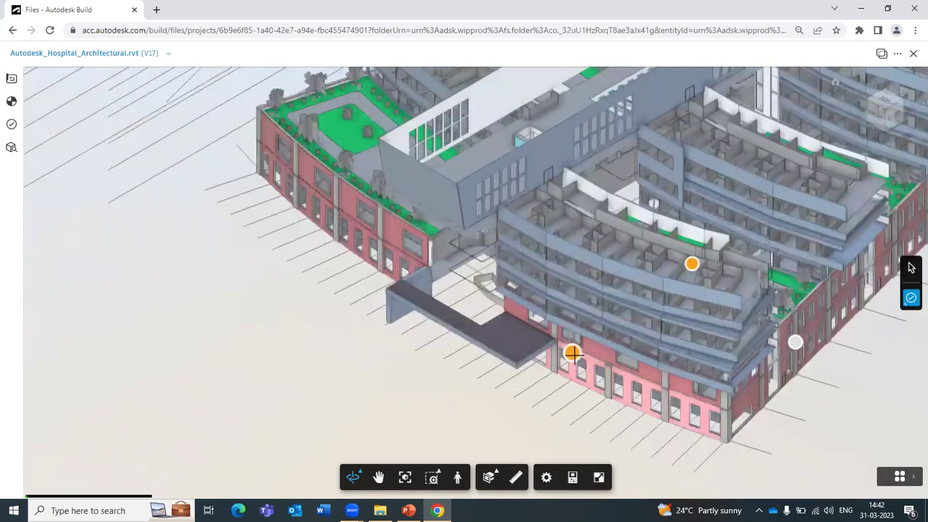
pyautogui.click(576, 357)
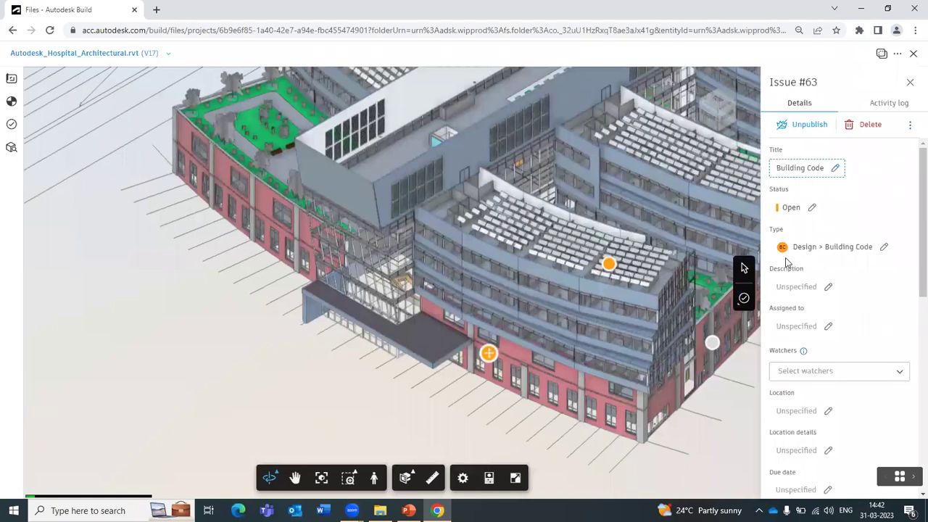
# Leave the Building Code issue's description empty and assign the issue to the second architect consultant in the member list.
pyautogui.click(794, 287)
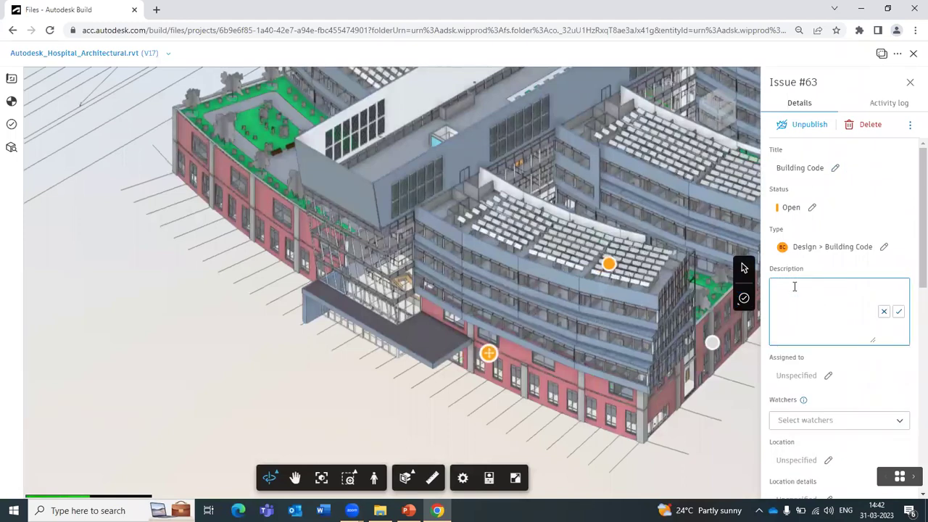
pyautogui.scroll(-1, 823, 334)
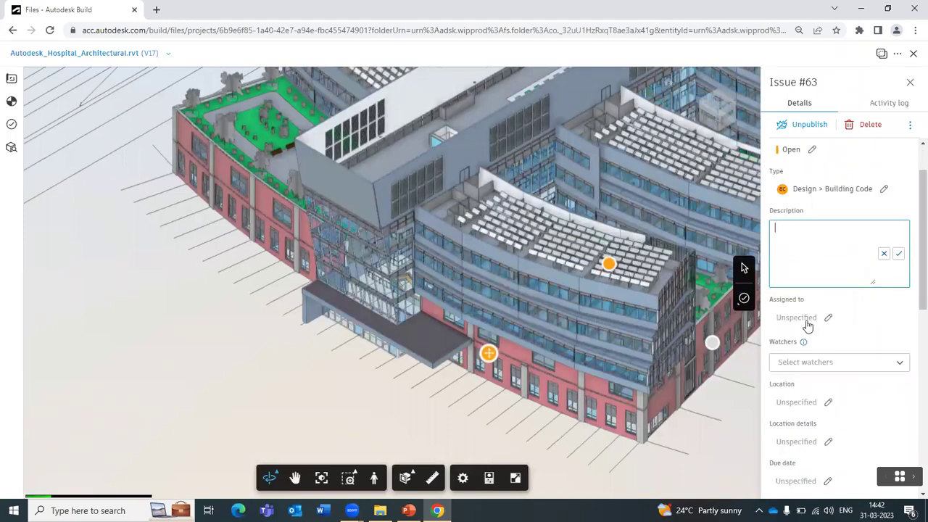
pyautogui.click(808, 321)
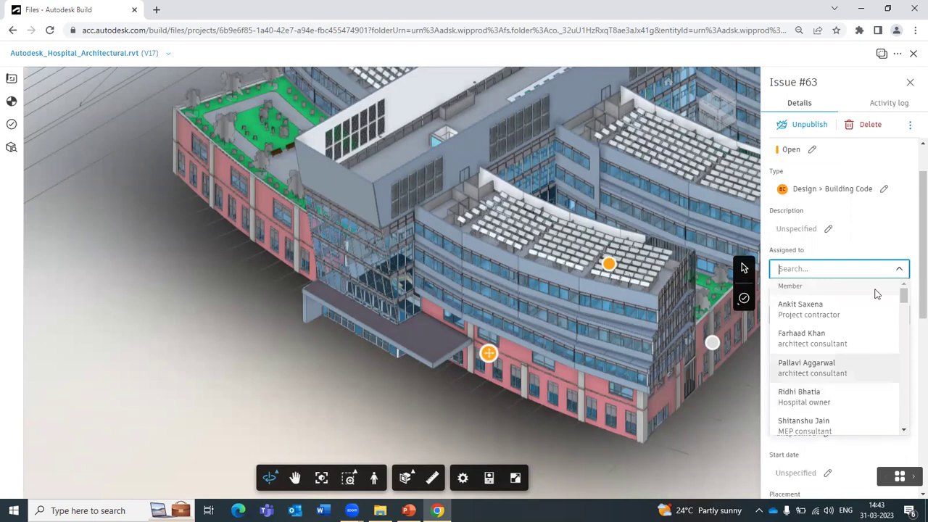
pyautogui.click(836, 383)
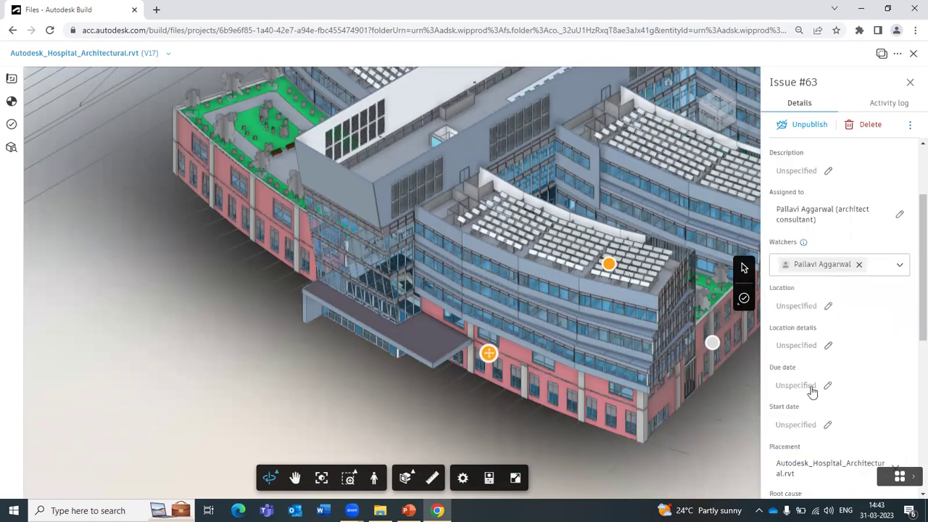
# Set the Building Code issue's due date to April 1, 2023 and its location to Level 1.
pyautogui.click(812, 390)
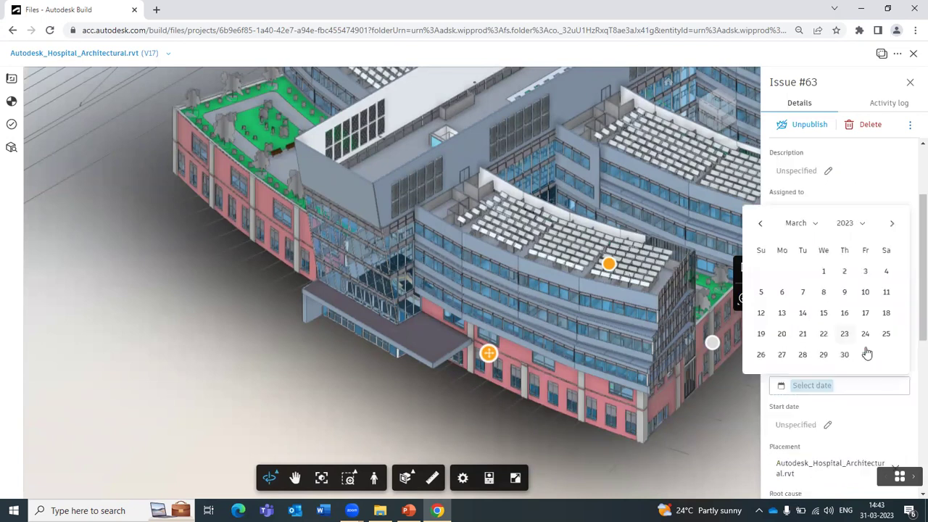
pyautogui.click(892, 223)
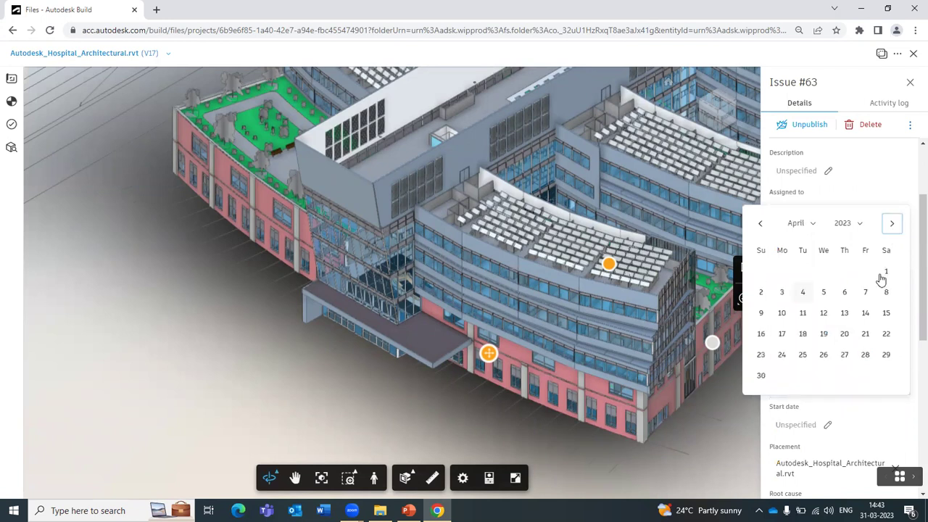
pyautogui.click(885, 272)
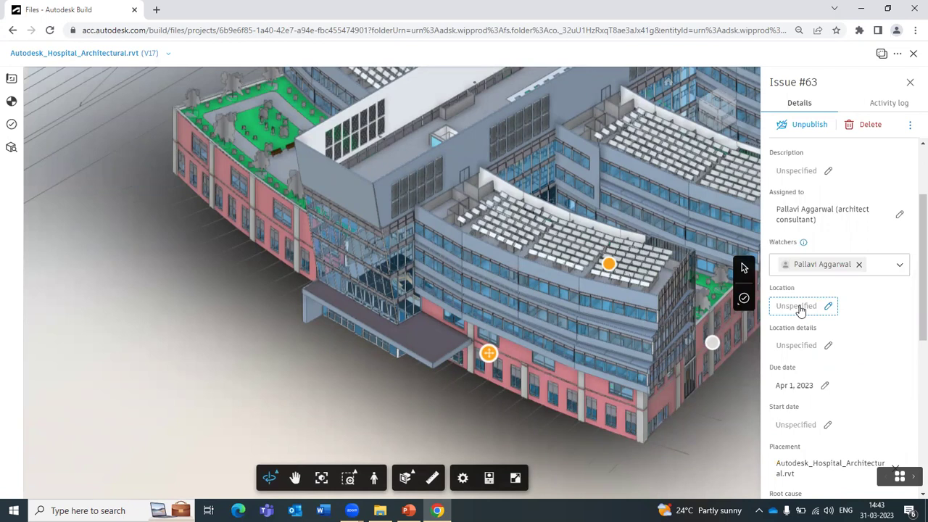
pyautogui.click(801, 306)
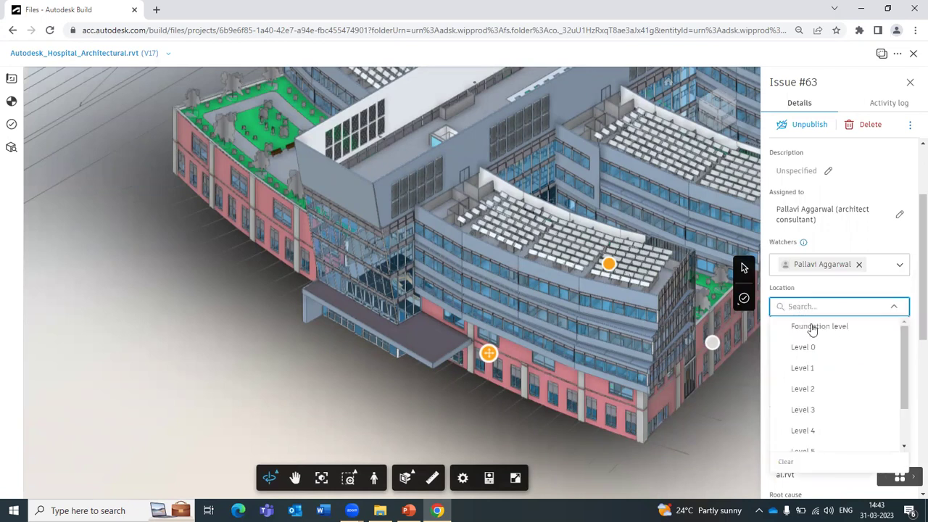
pyautogui.click(802, 369)
# Examine the issue's remaining fields and the types of references that can be added, without adding any.
pyautogui.scroll(-1, 800, 370)
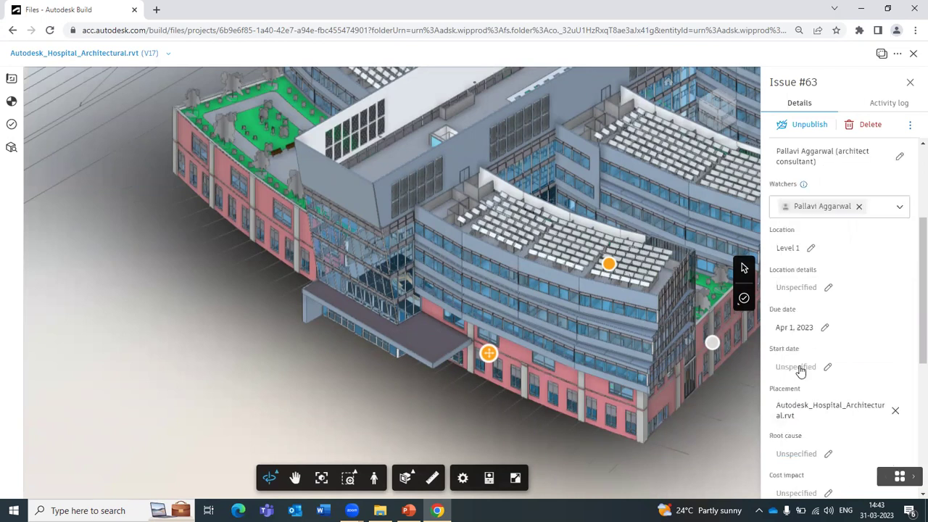
pyautogui.scroll(-1, 800, 370)
pyautogui.scroll(-1, 800, 346)
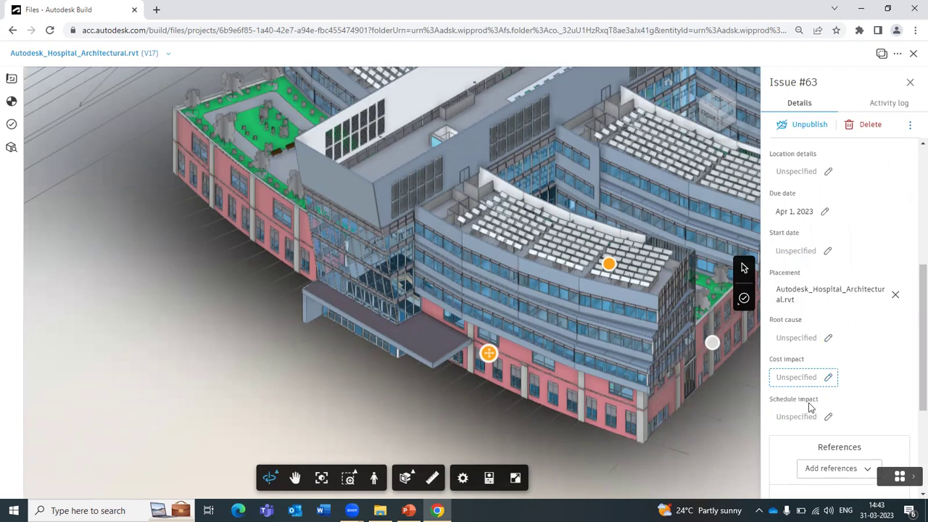
pyautogui.scroll(-2, 868, 312)
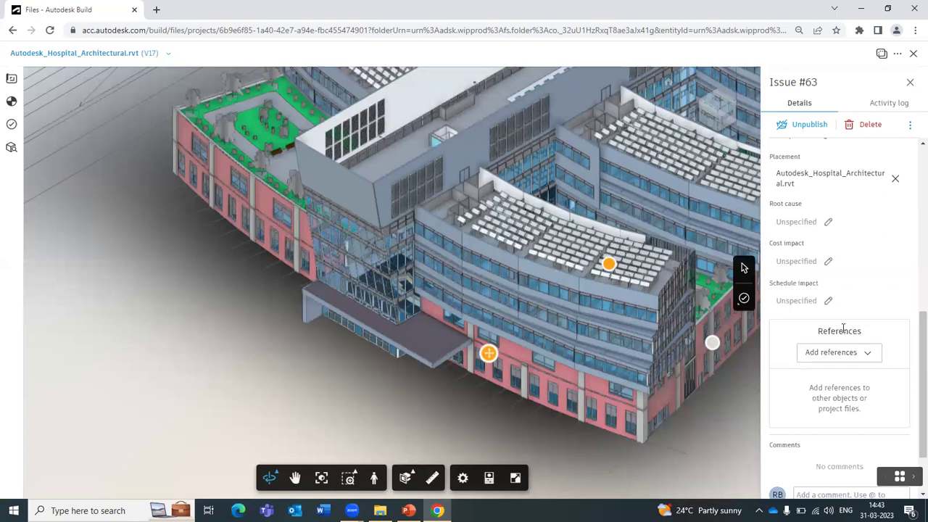
pyautogui.doubleClick(875, 338)
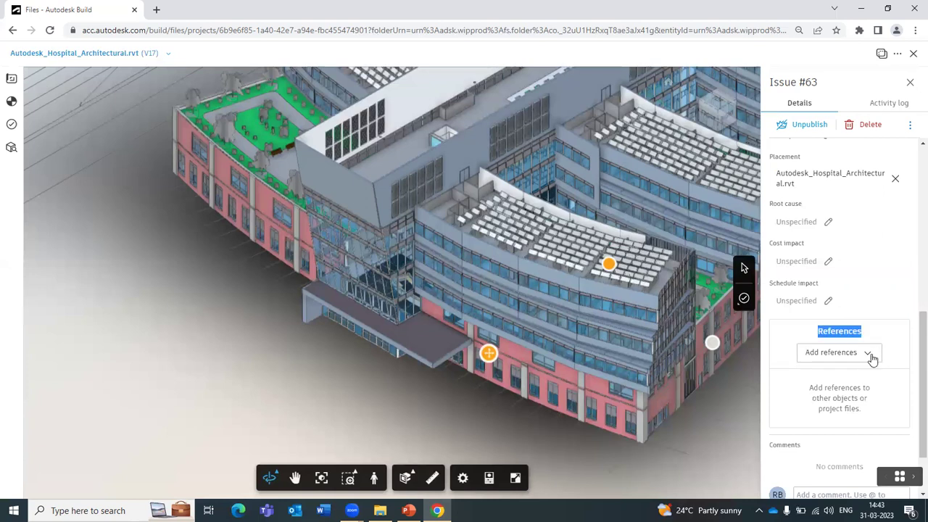
pyautogui.click(868, 353)
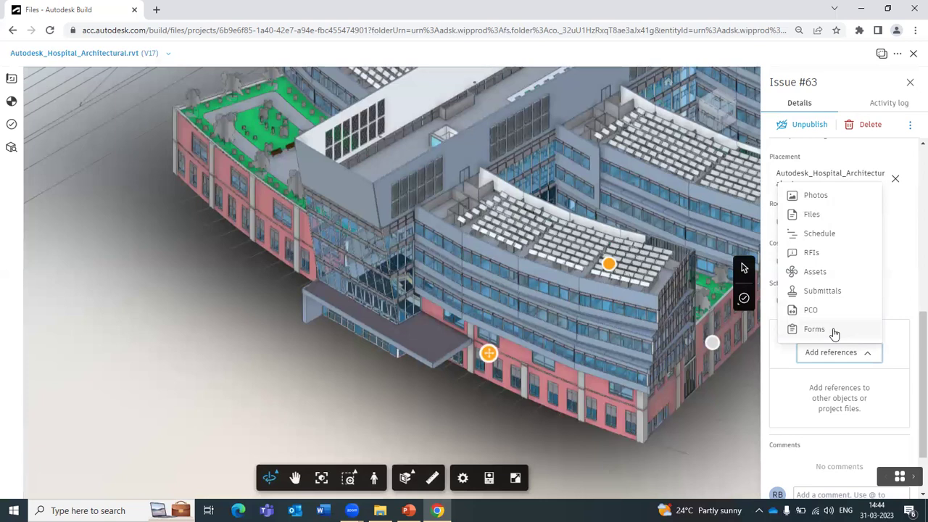
pyautogui.click(872, 357)
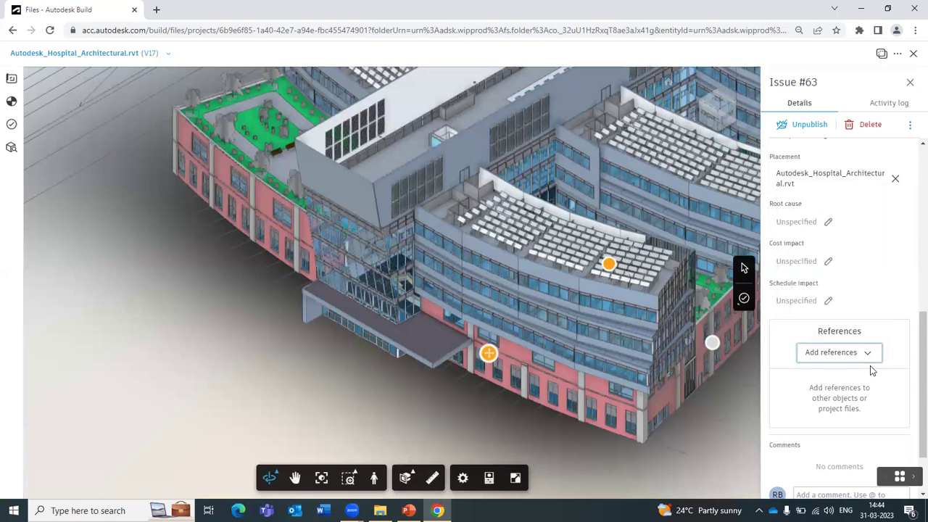
# Look over the issue's references and comments sections and return to its title and status fields.
pyautogui.scroll(-2, 872, 370)
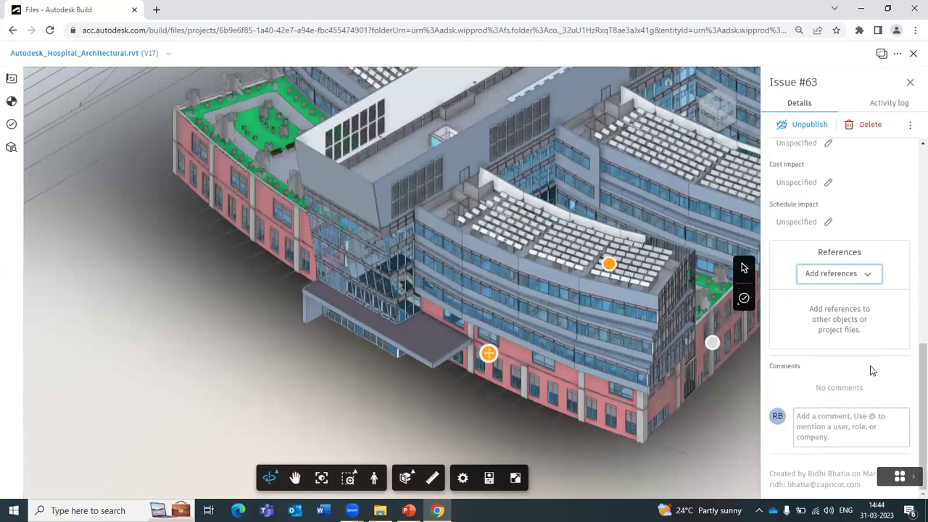
pyautogui.scroll(4, 870, 365)
pyautogui.scroll(-3, 870, 368)
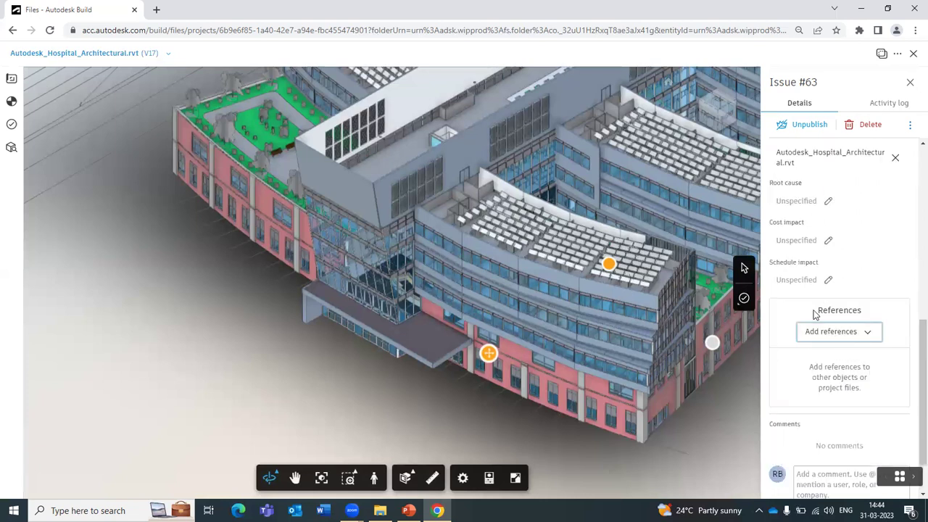
pyautogui.moveTo(814, 312); pyautogui.dragTo(873, 310)
pyautogui.click(874, 309)
pyautogui.scroll(8, 891, 321)
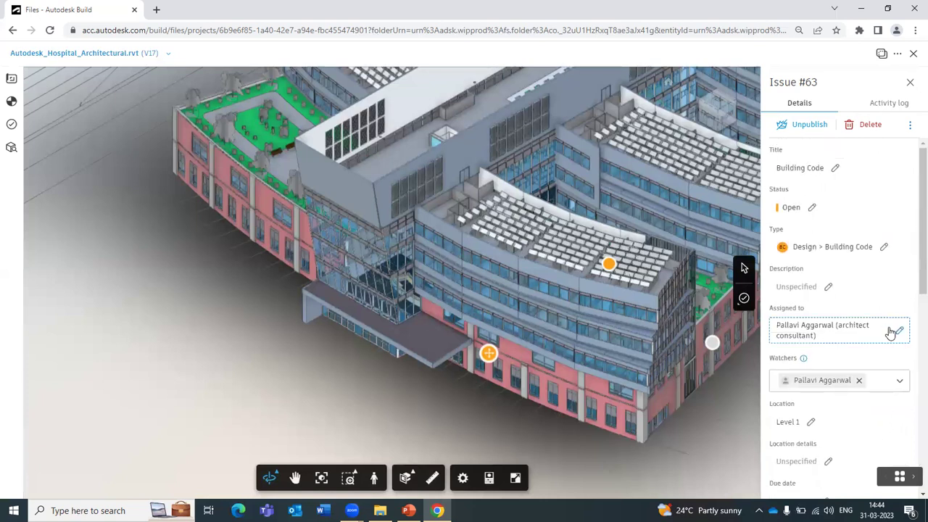
# Close the issue and the model, and look through the project's issues list with its due dates and placements.
pyautogui.click(912, 83)
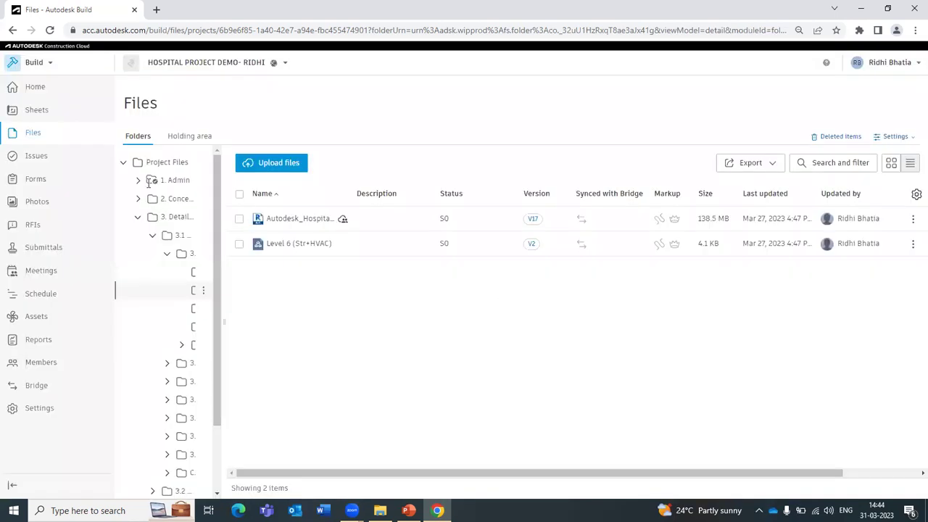
pyautogui.click(42, 157)
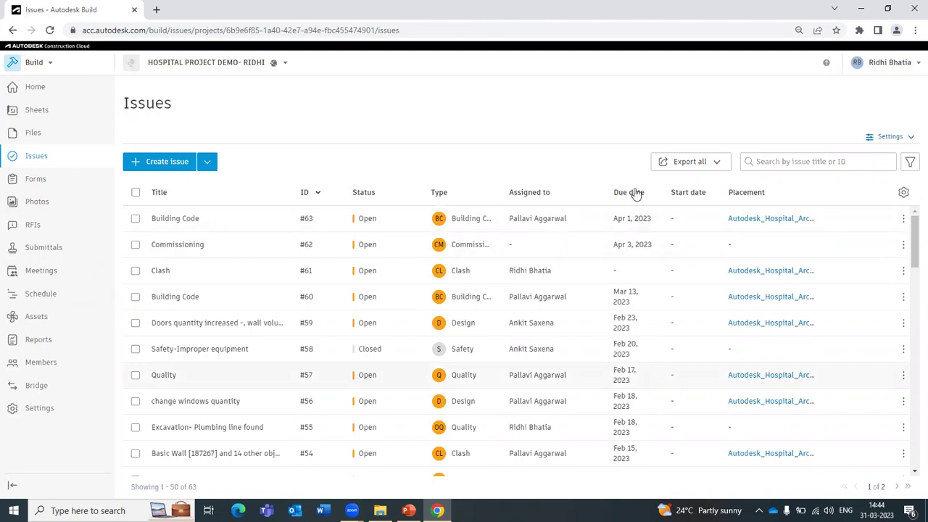
pyautogui.scroll(-10, 629, 395)
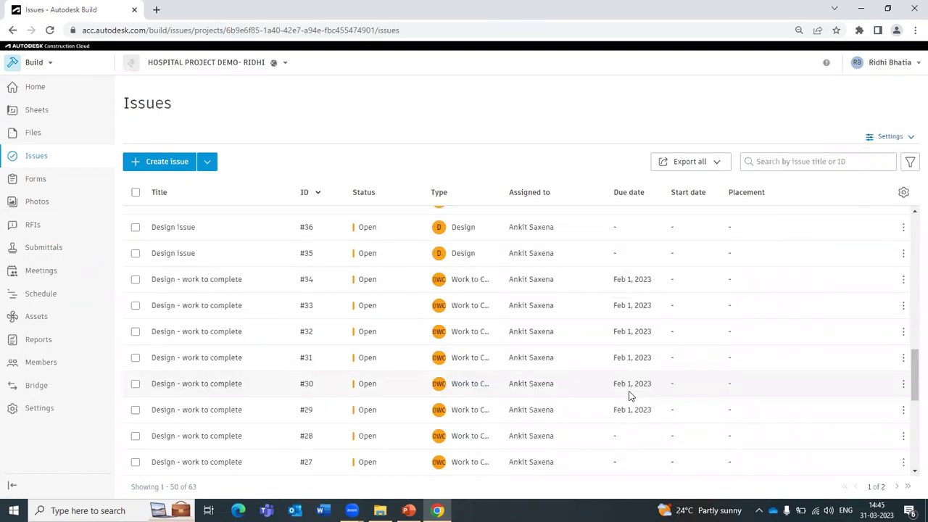
pyautogui.scroll(-3, 629, 395)
pyautogui.scroll(3, 629, 396)
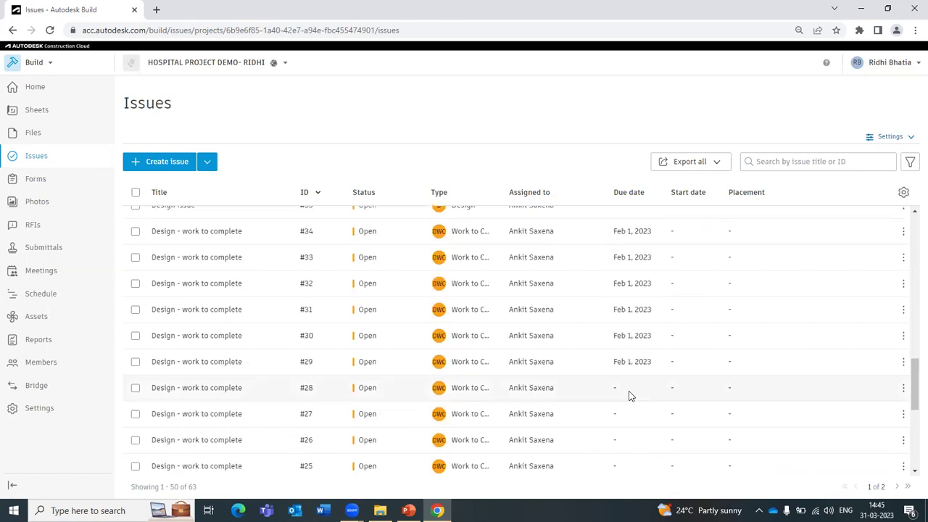
pyautogui.scroll(10, 776, 242)
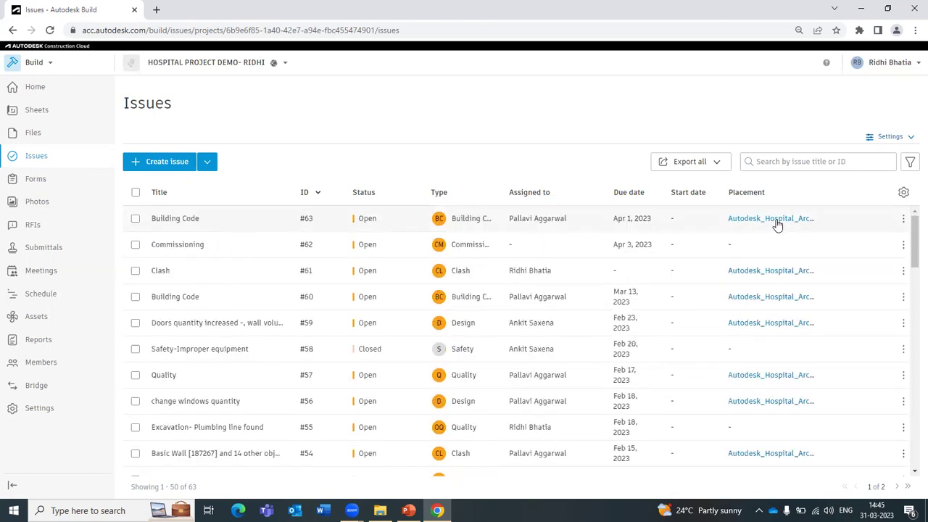